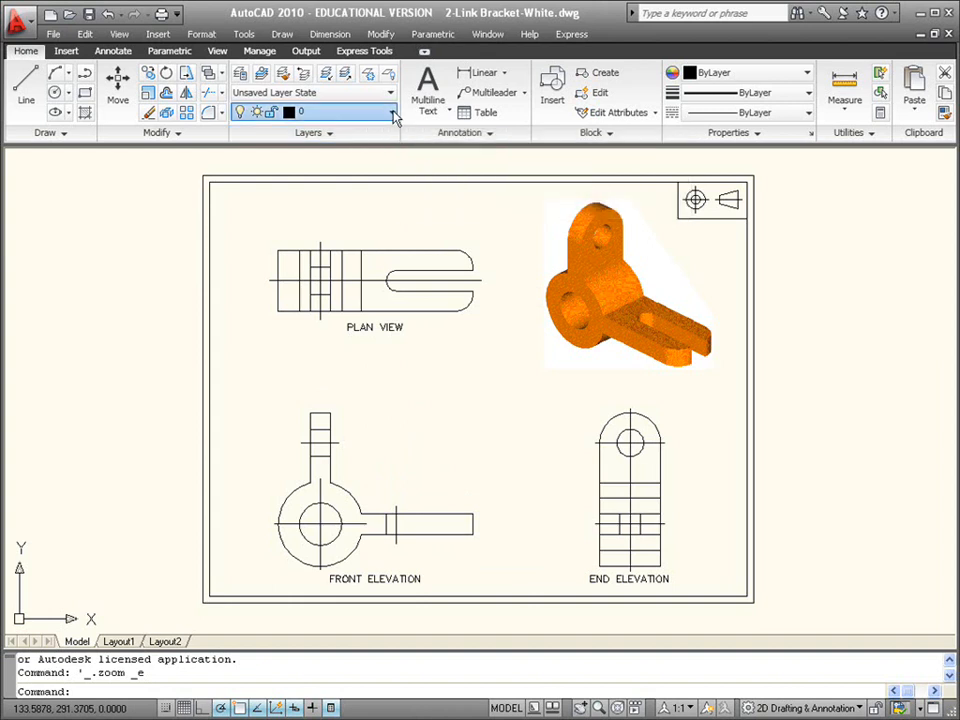
left_click(393, 113)
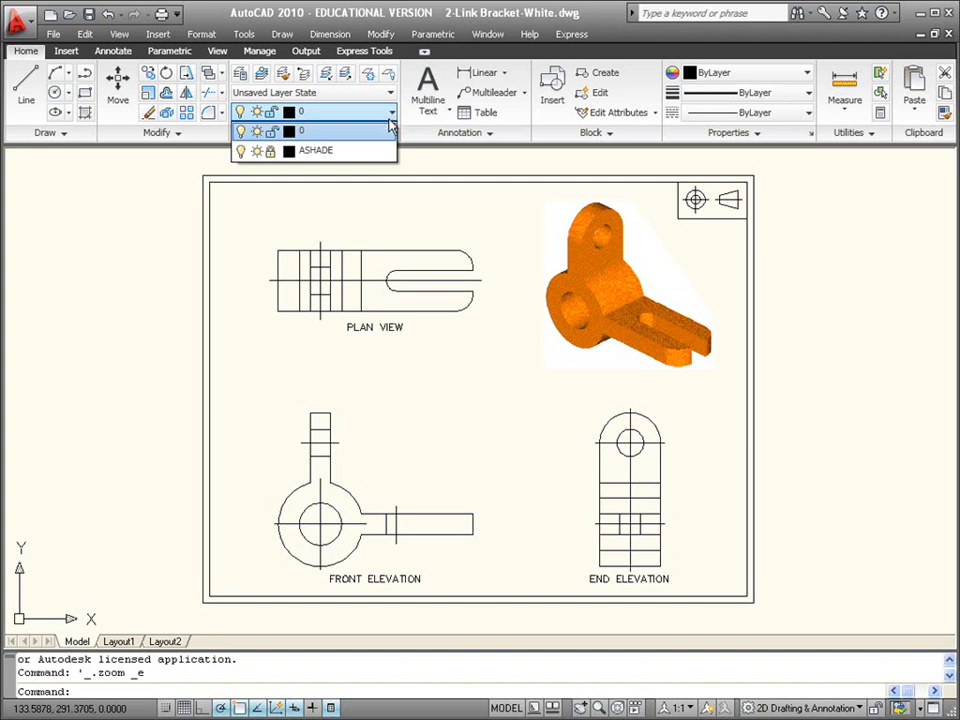
left_click(450, 160)
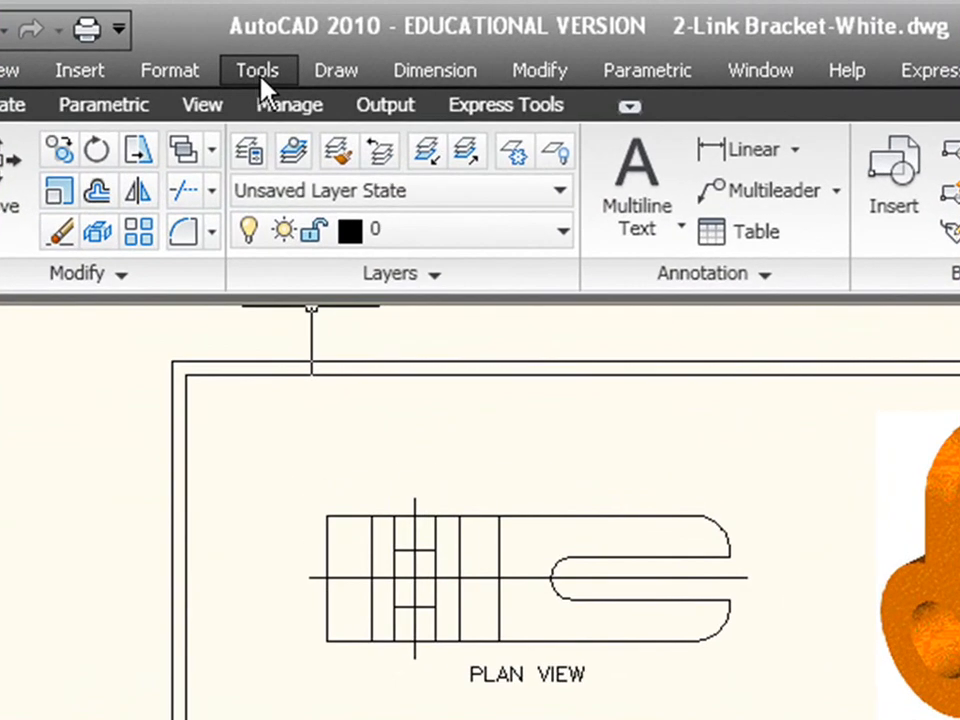
left_click(247, 42)
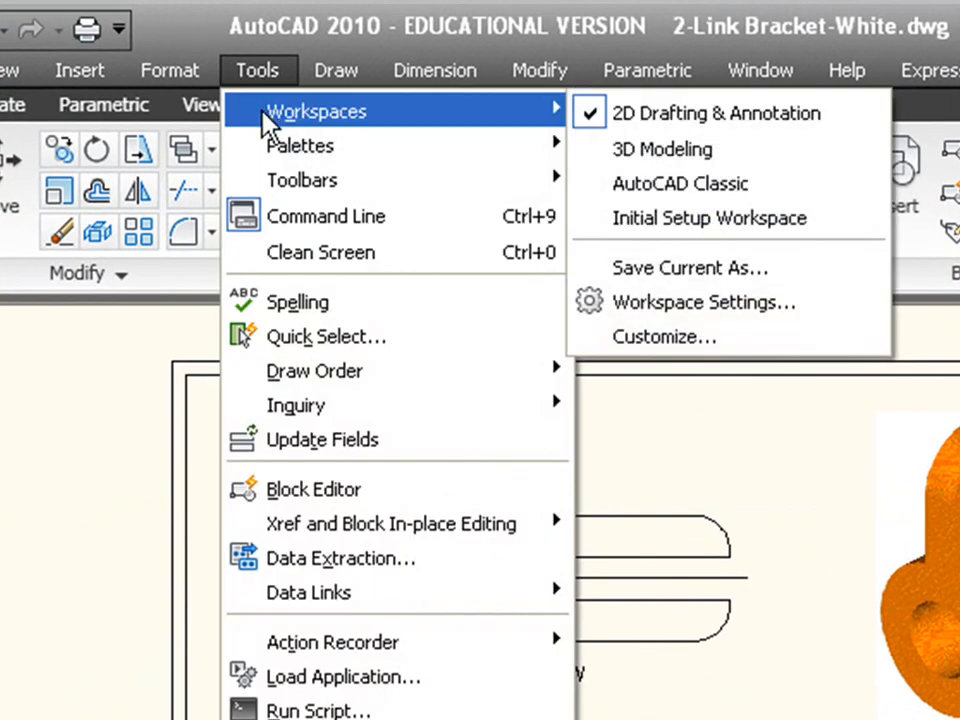
mouse_move(307, 157)
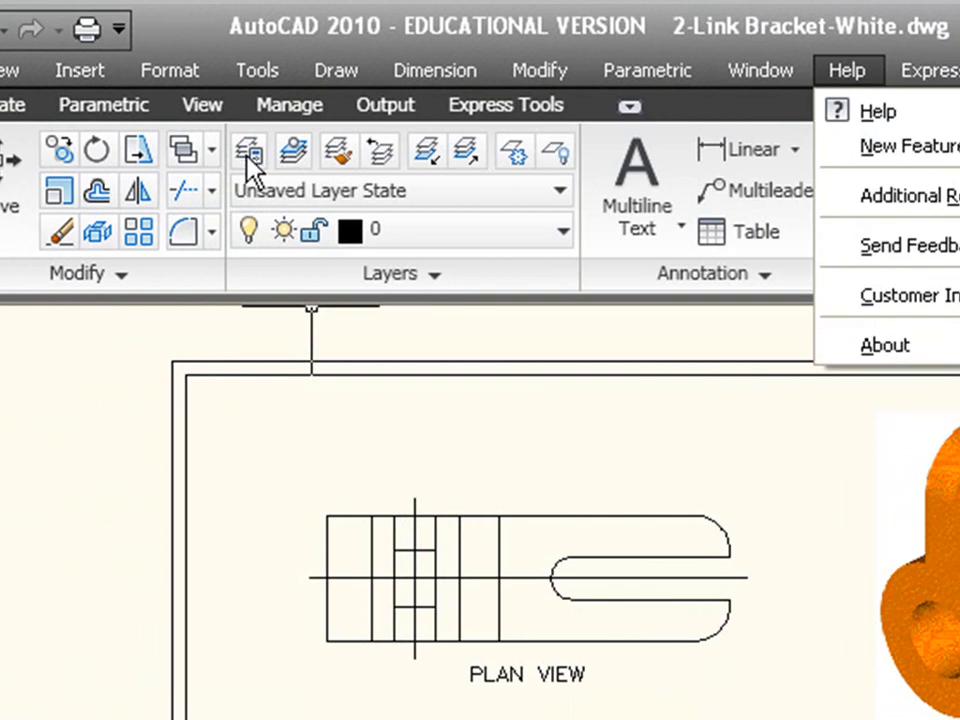
left_click(32, 404)
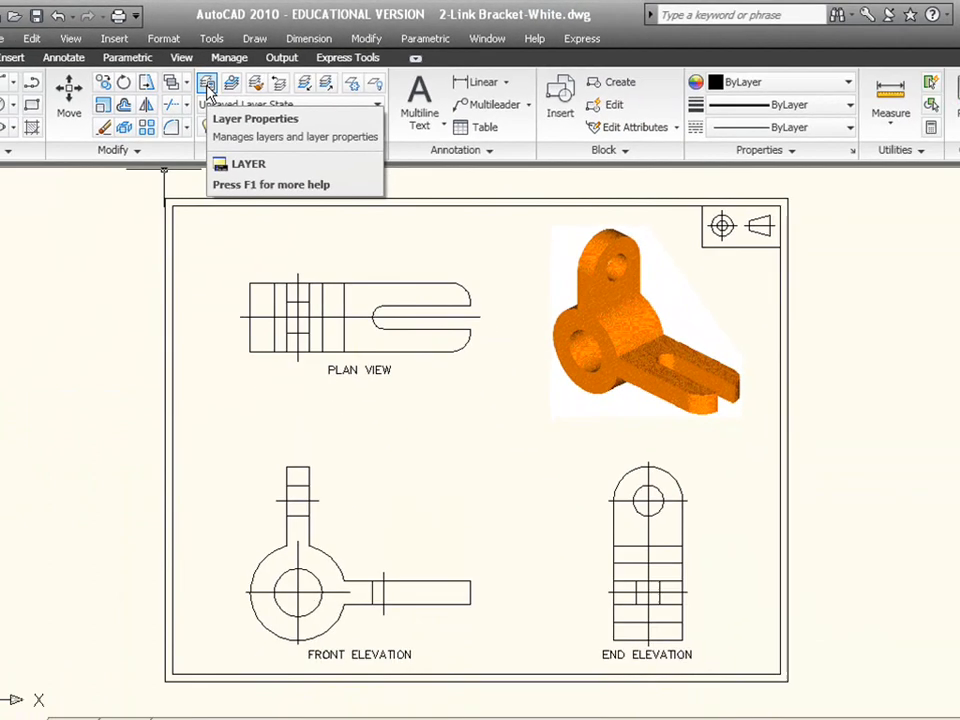
Step: Open the Layer Properties Manager and create a new layer named BORDER
left_click(248, 155)
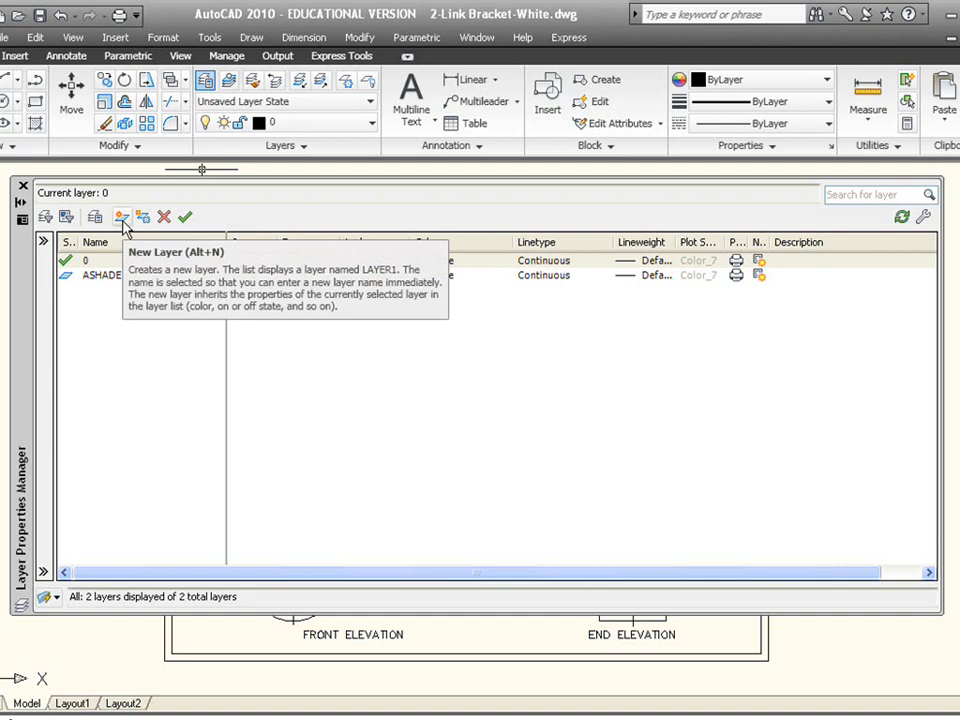
left_click(44, 244)
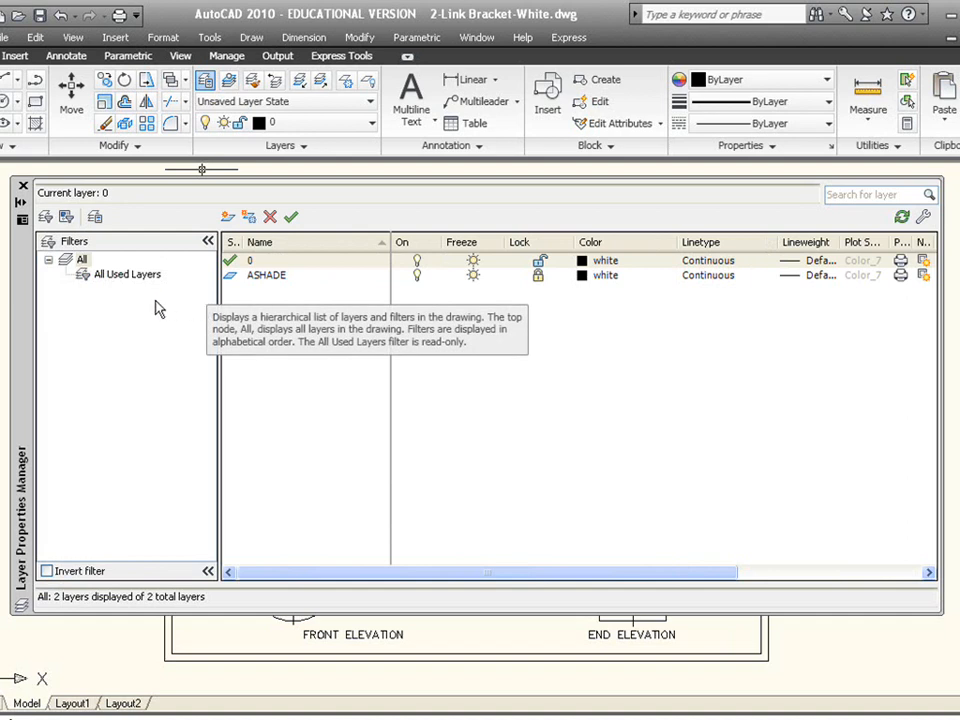
left_click(208, 244)
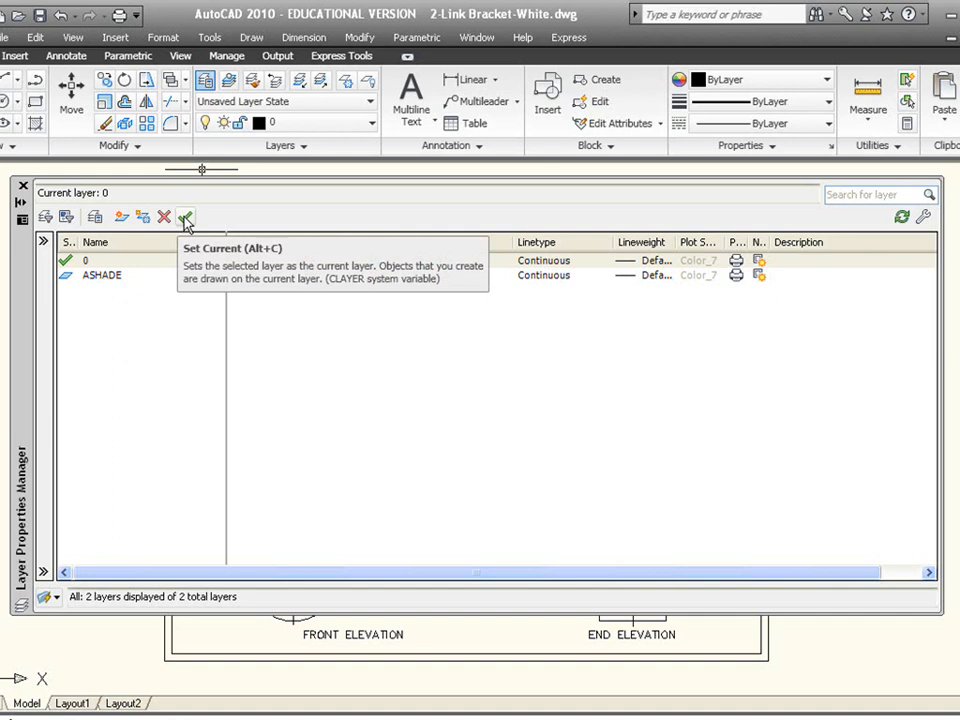
left_click(121, 218)
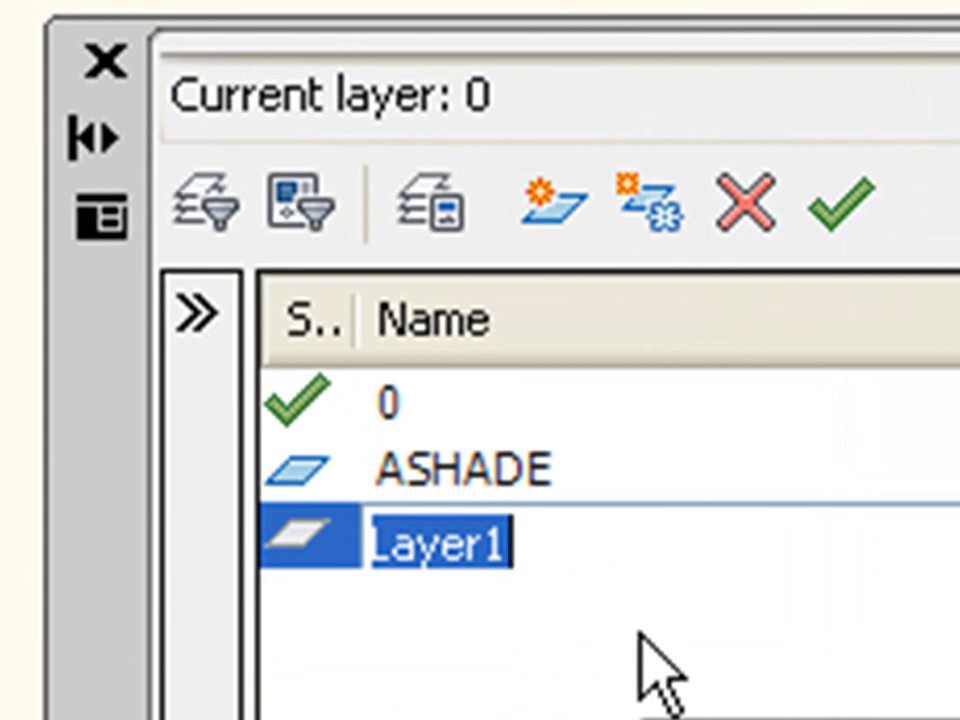
type("BORDER")
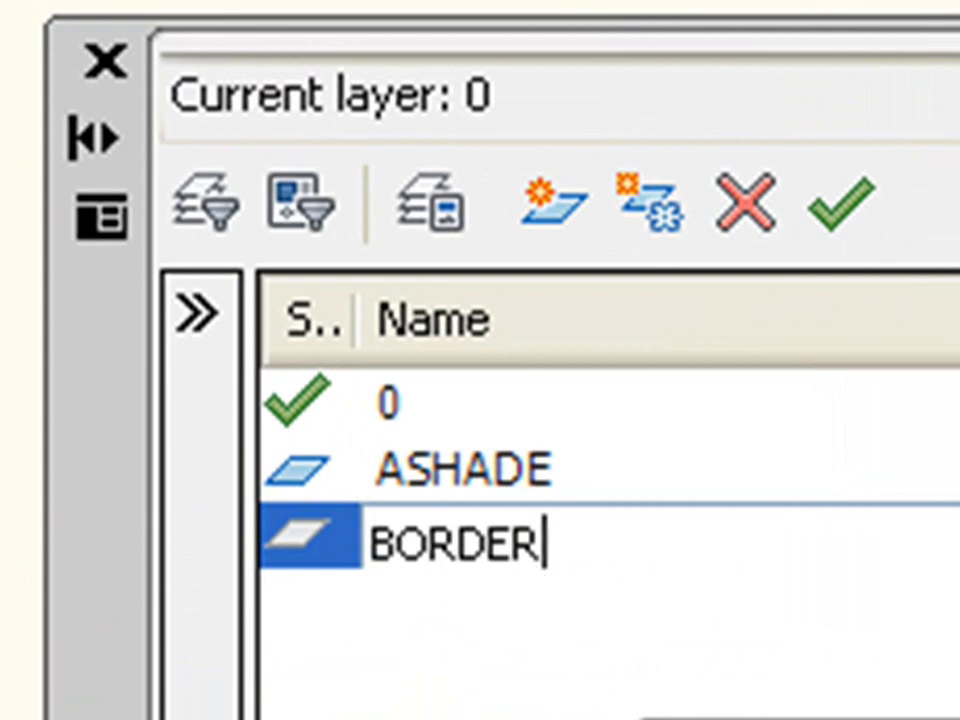
key("Return")
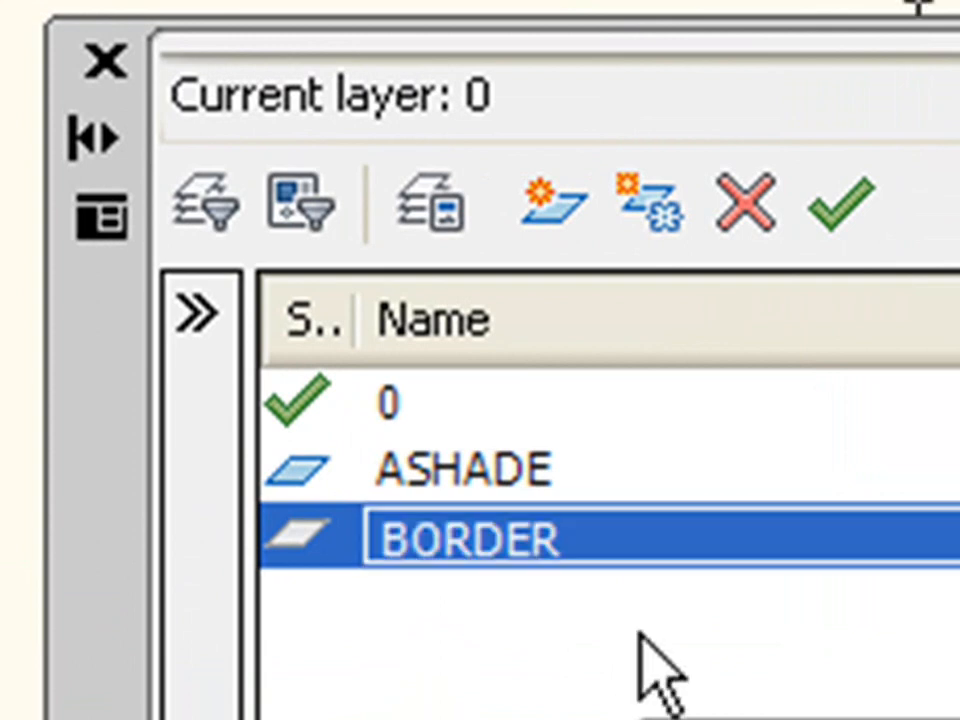
Step: Add two more layers named BRACKET and CENTRE LINE to the layer list
key("alt+n")
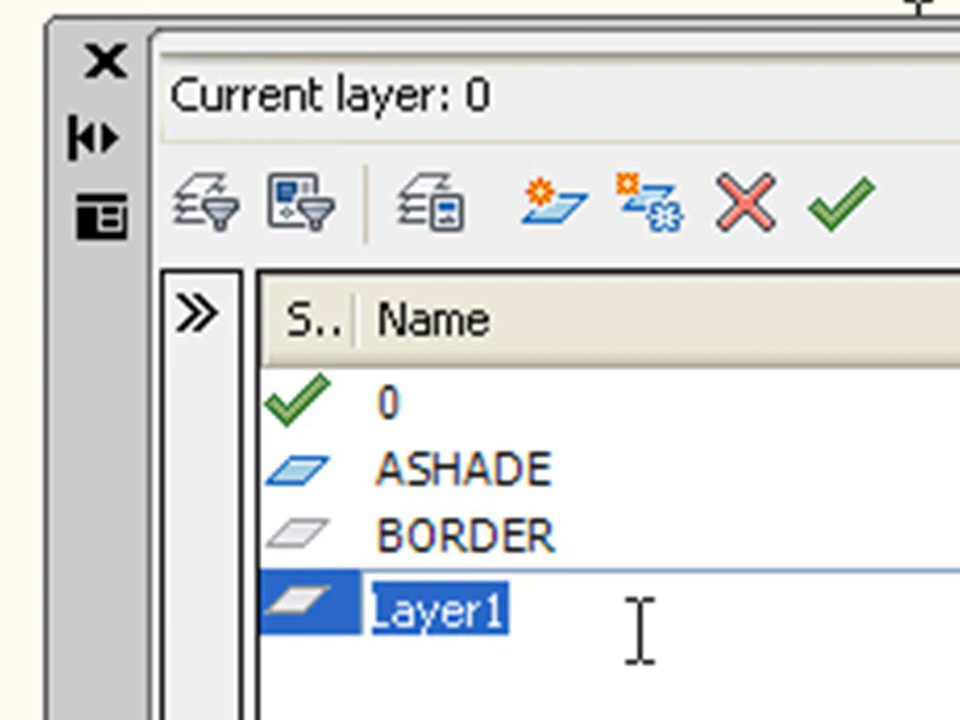
type("BRACKET")
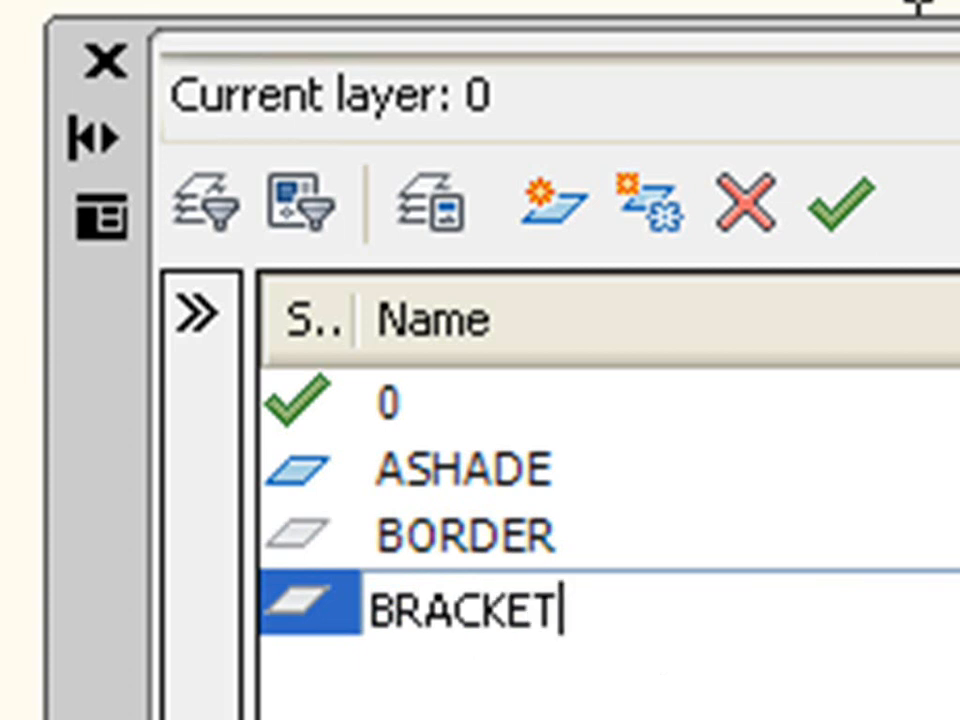
key("Return")
key("Return")
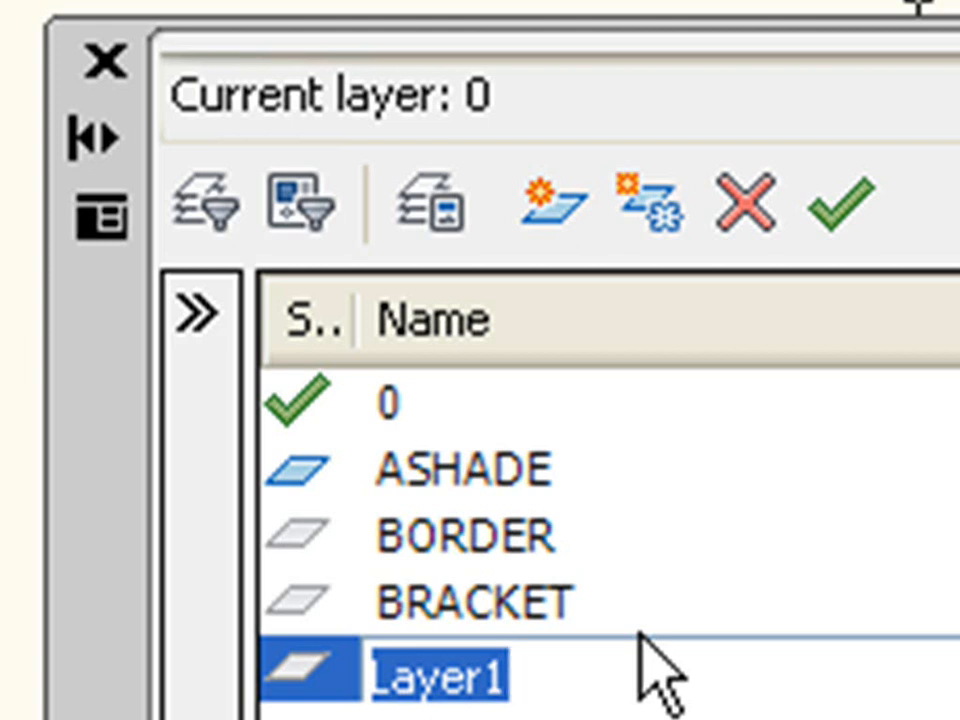
type("CENTRE LINE")
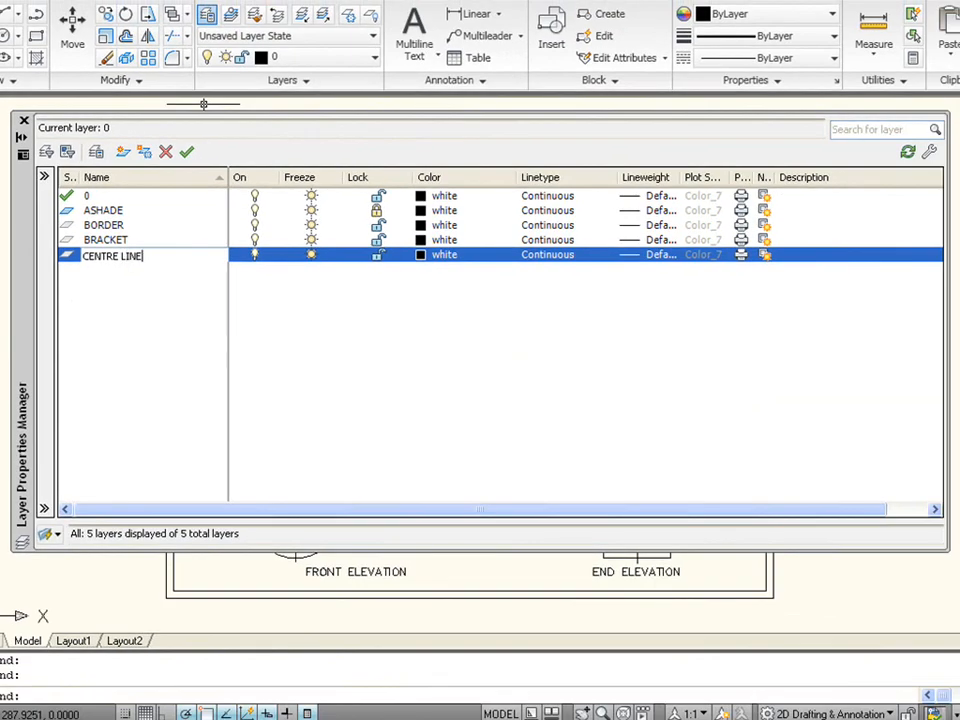
key("Return")
Step: Create two further layers named HIDDEN and TEXT
key("Return")
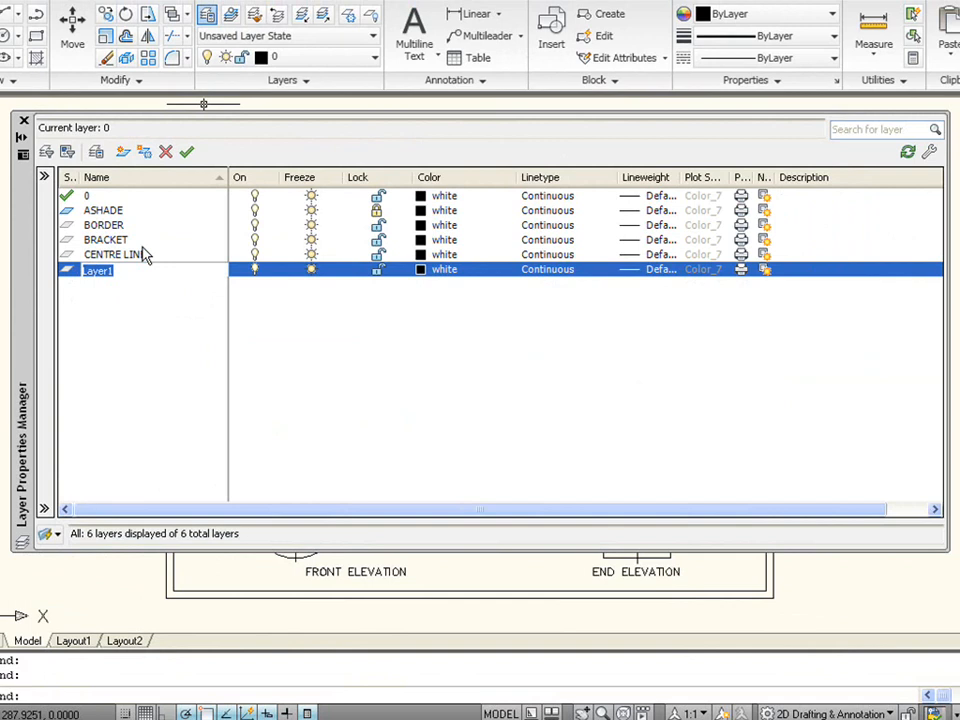
type("HIDDEN")
key("Return")
key("Return")
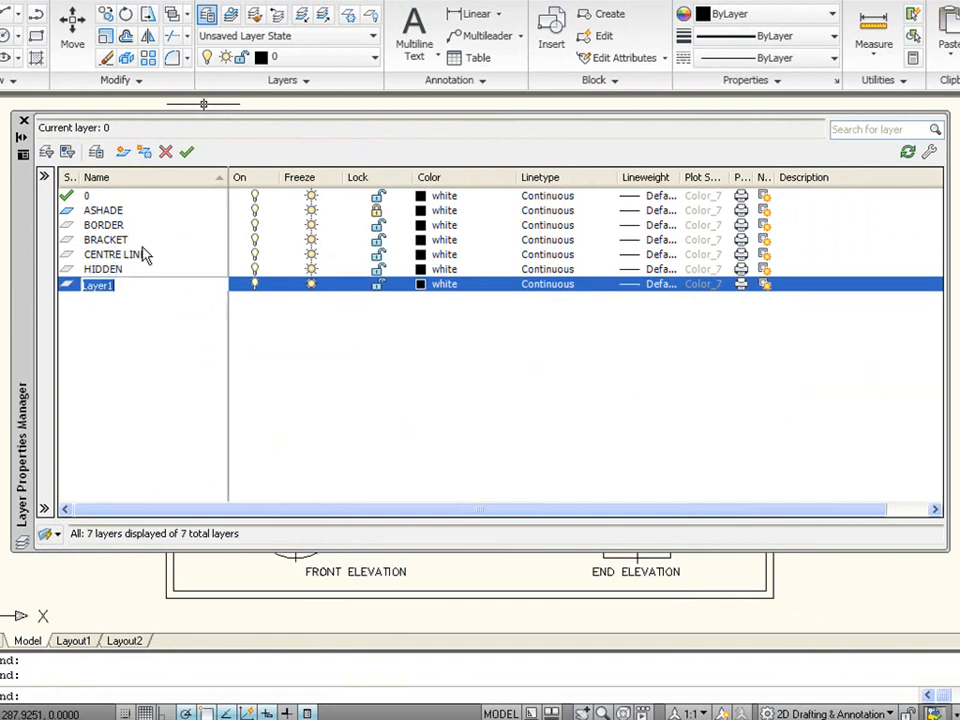
type("TEXT")
key("Return")
Step: Create one more layer named THIRD ANGLE
key("Return")
type("THIRD ANGLE")
key("Return")
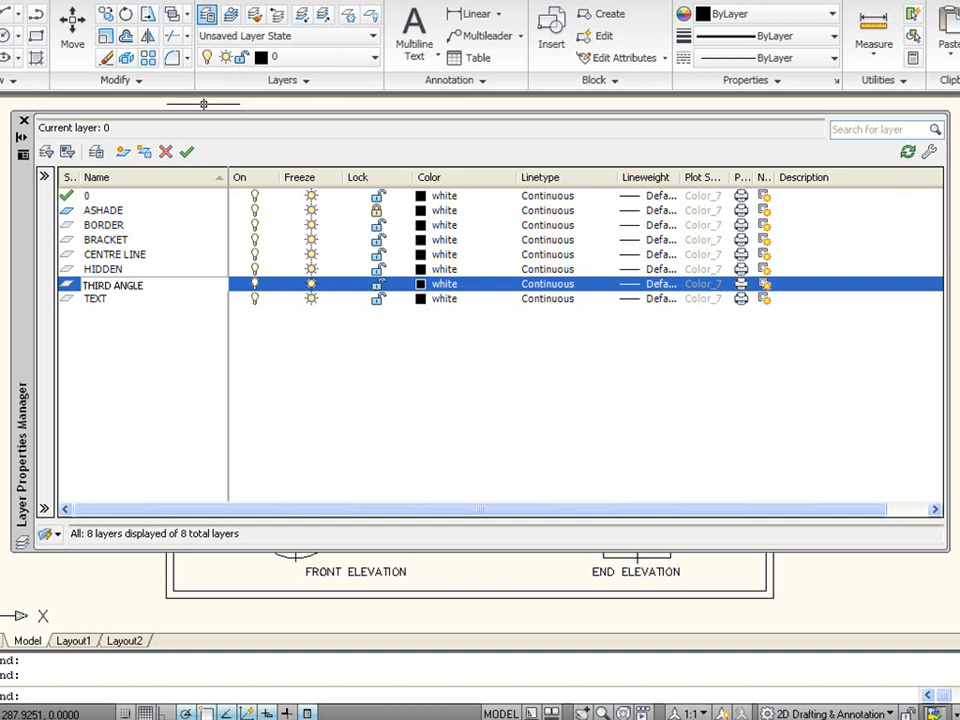
key("Return")
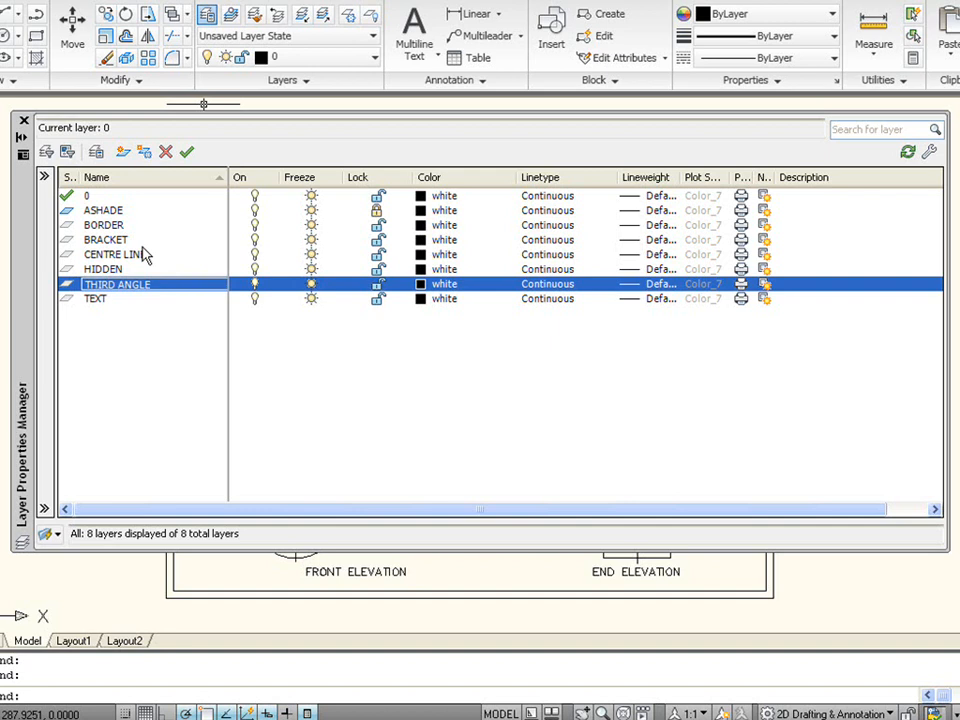
Step: Select the BORDER layer and open its color selection
left_click(138, 254)
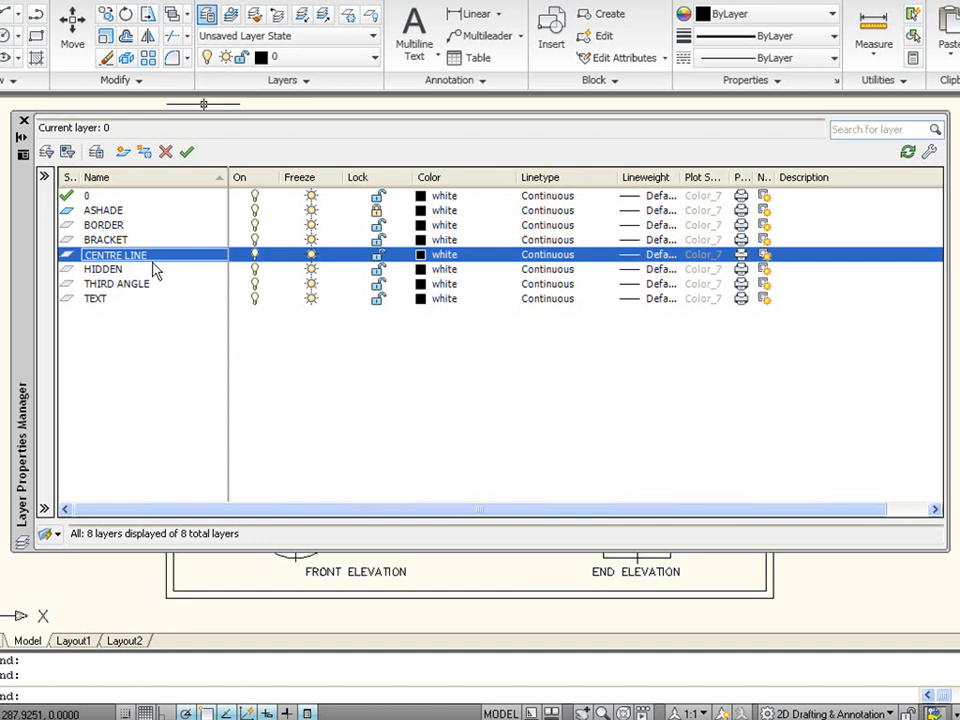
left_click(122, 241)
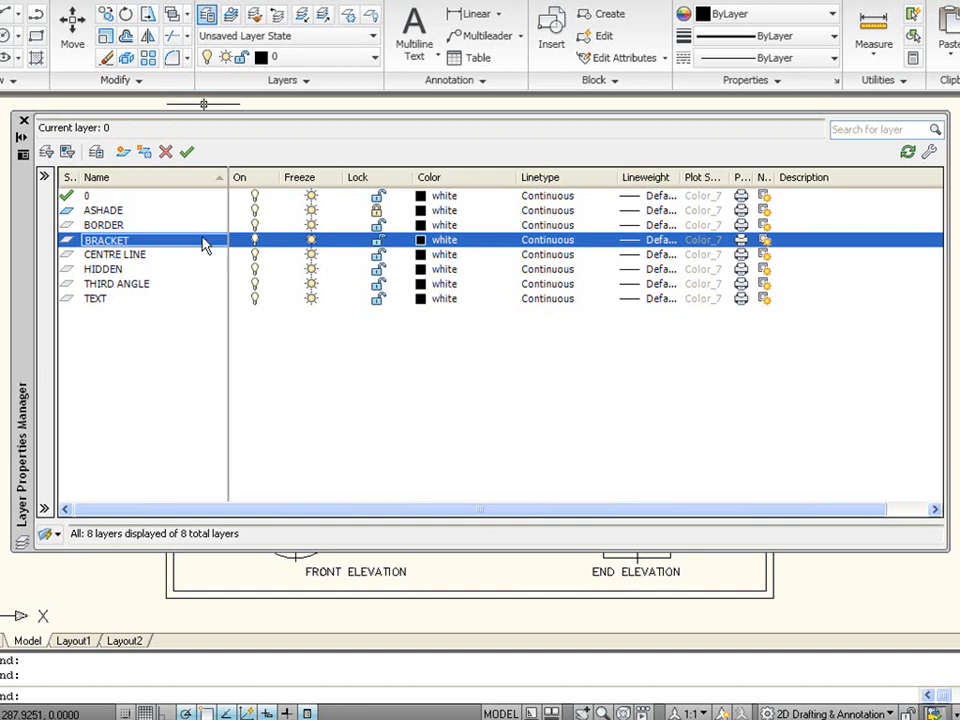
left_click(112, 225)
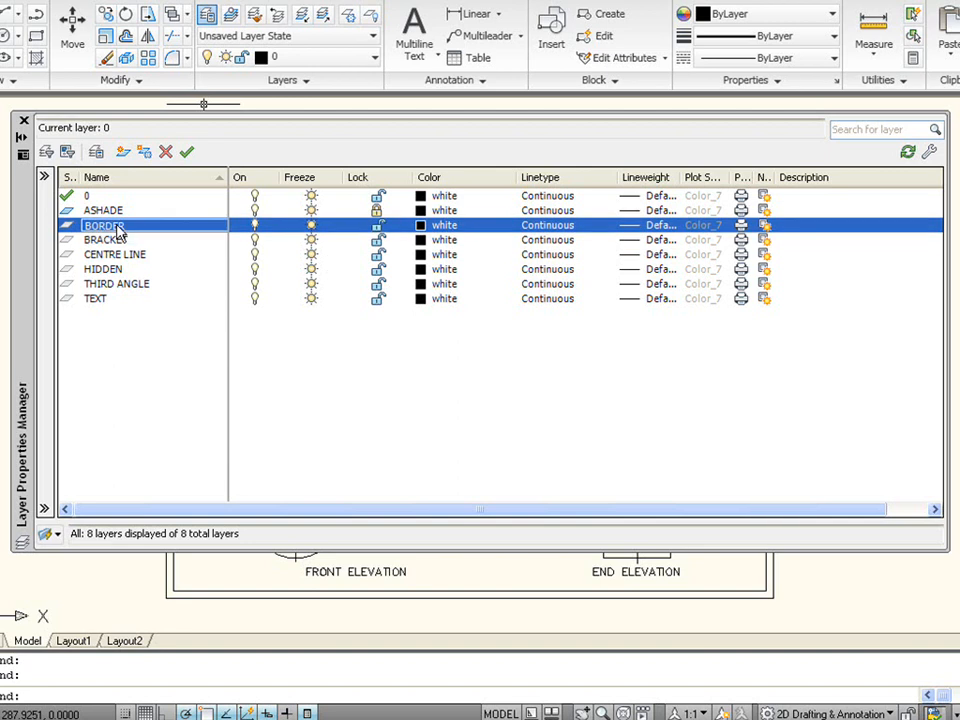
left_click(444, 225)
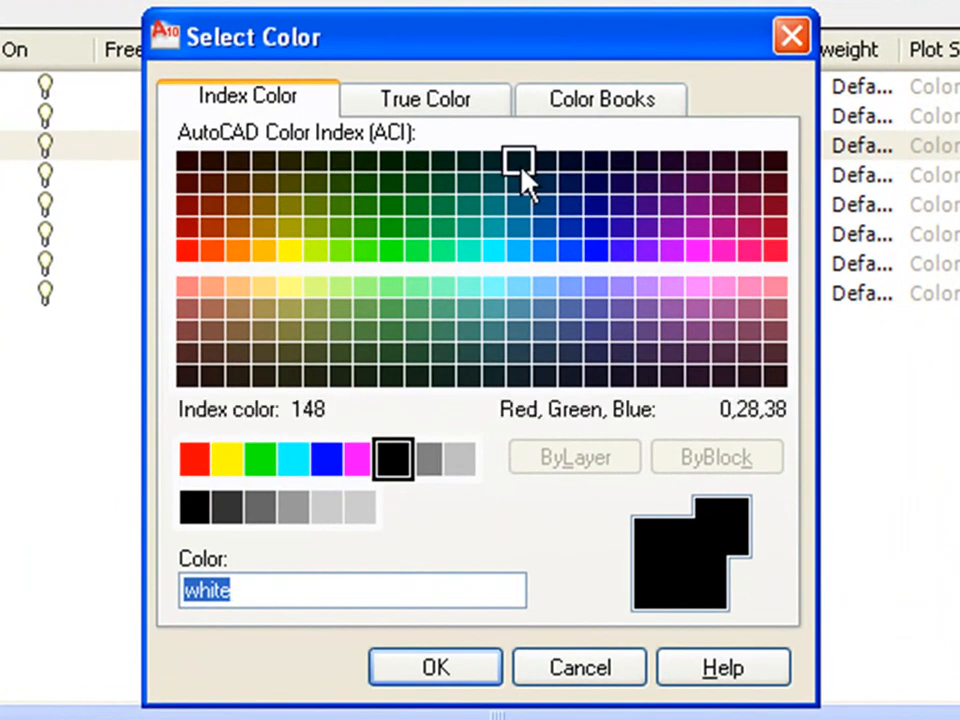
Step: Try PANTONE 875 C from the PANTONE(R) metallic coated color book and the true color 33,186,99 for the BORDER layer
left_click(597, 115)
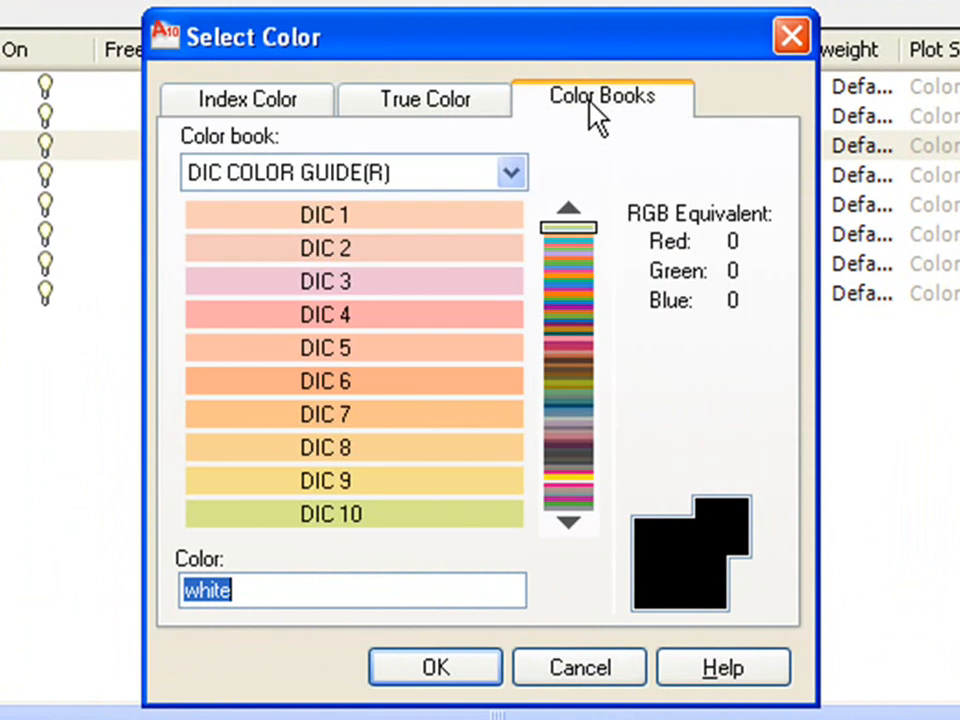
left_click(508, 176)
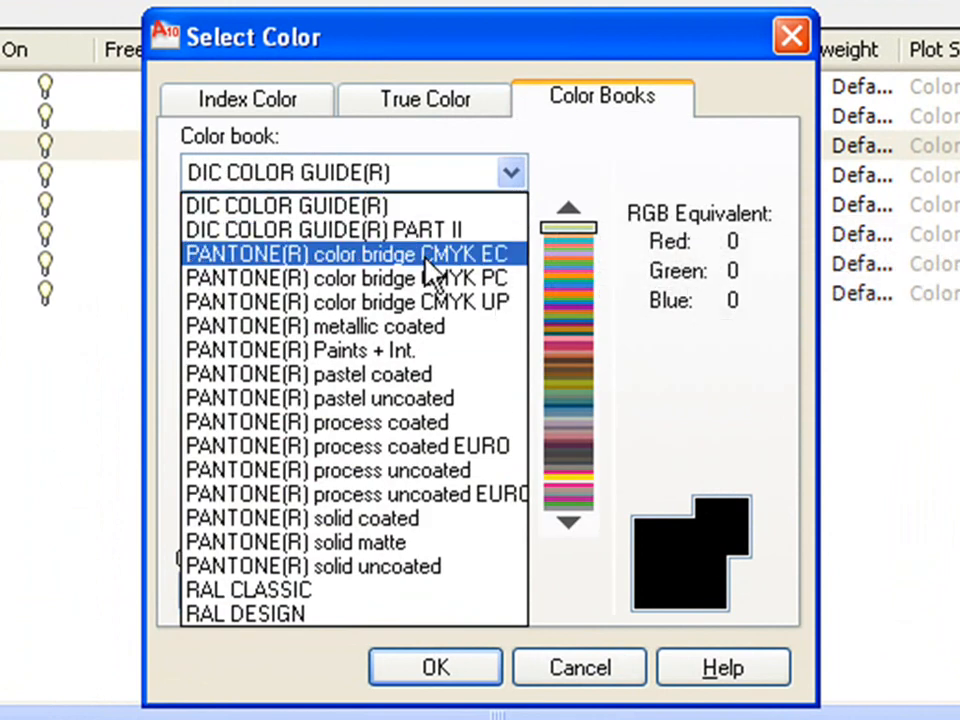
left_click(430, 327)
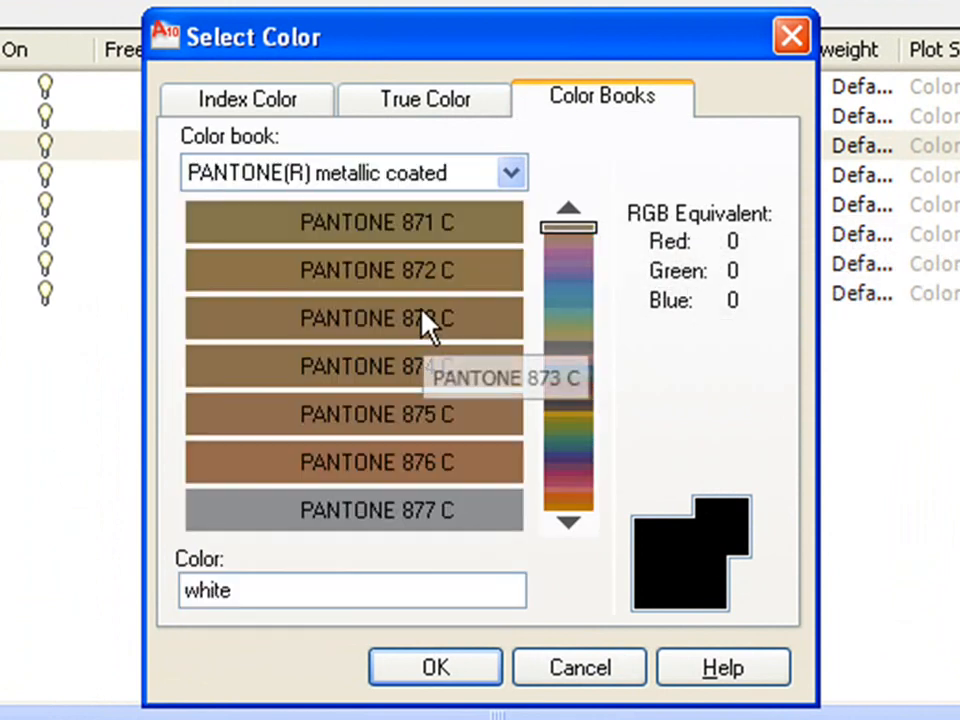
left_click(418, 325)
left_click(409, 362)
left_click(379, 426)
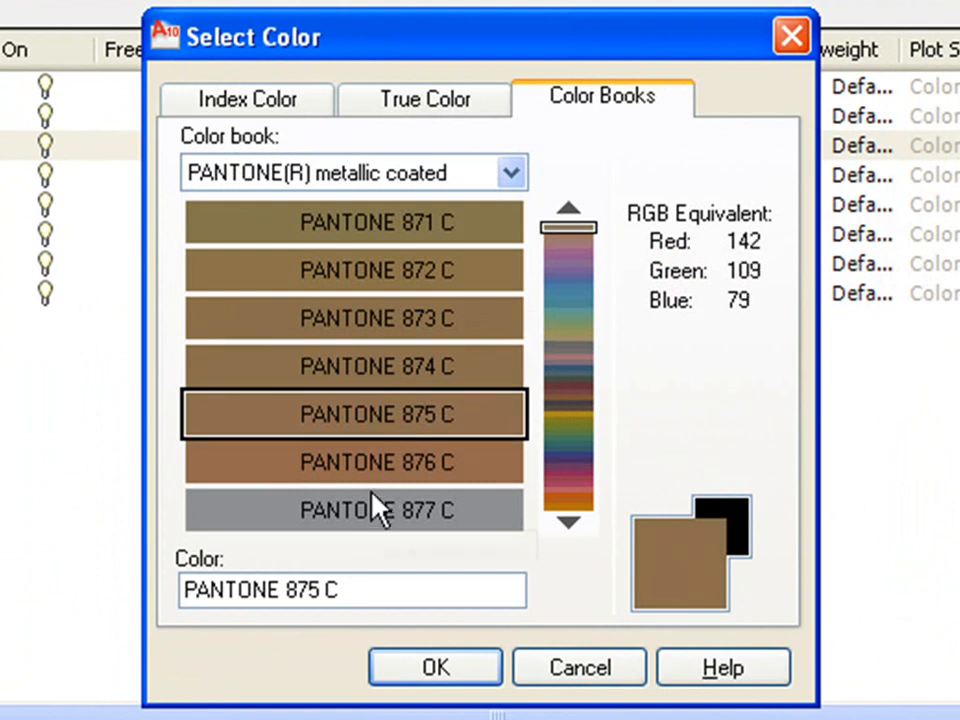
left_click(423, 108)
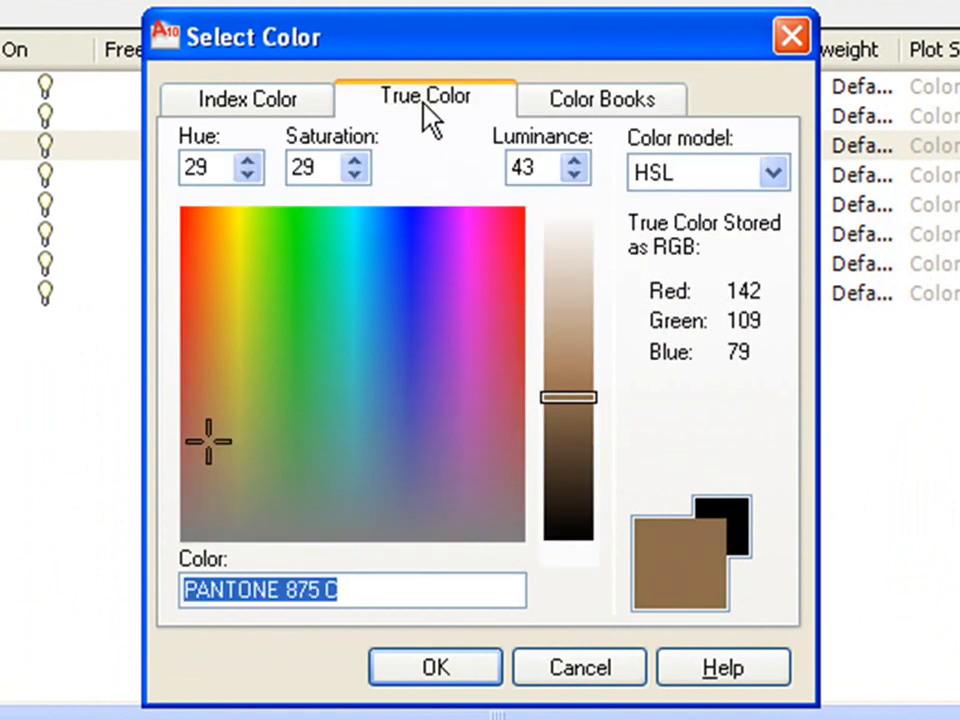
left_click_drag(199, 444, 319, 302)
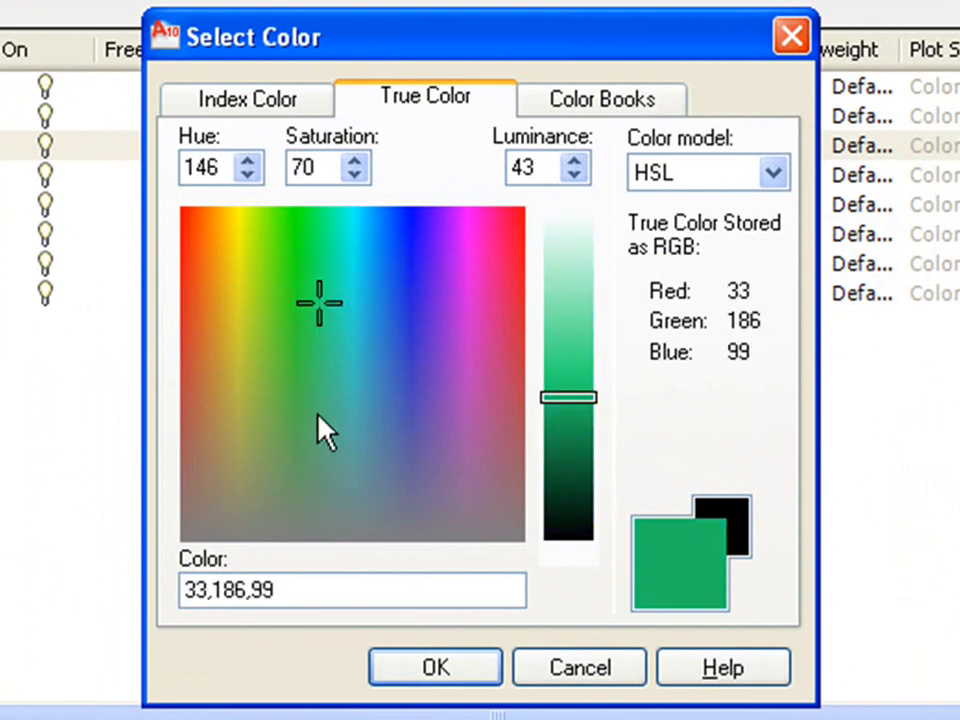
Step: Set the BORDER layer's color to magenta from the index colors
left_click(256, 97)
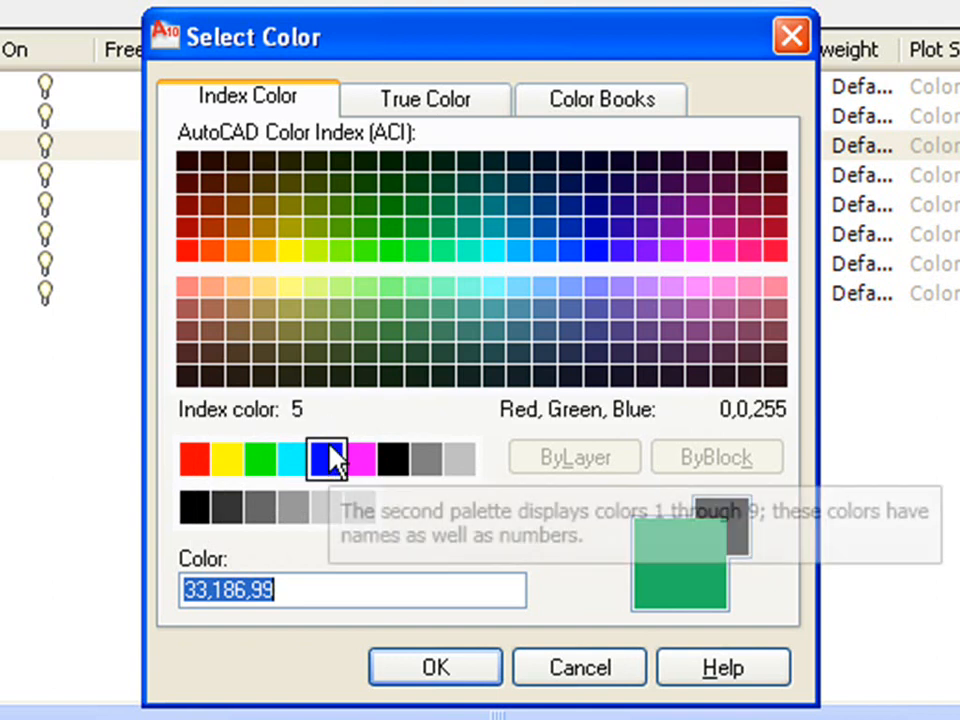
left_click(360, 458)
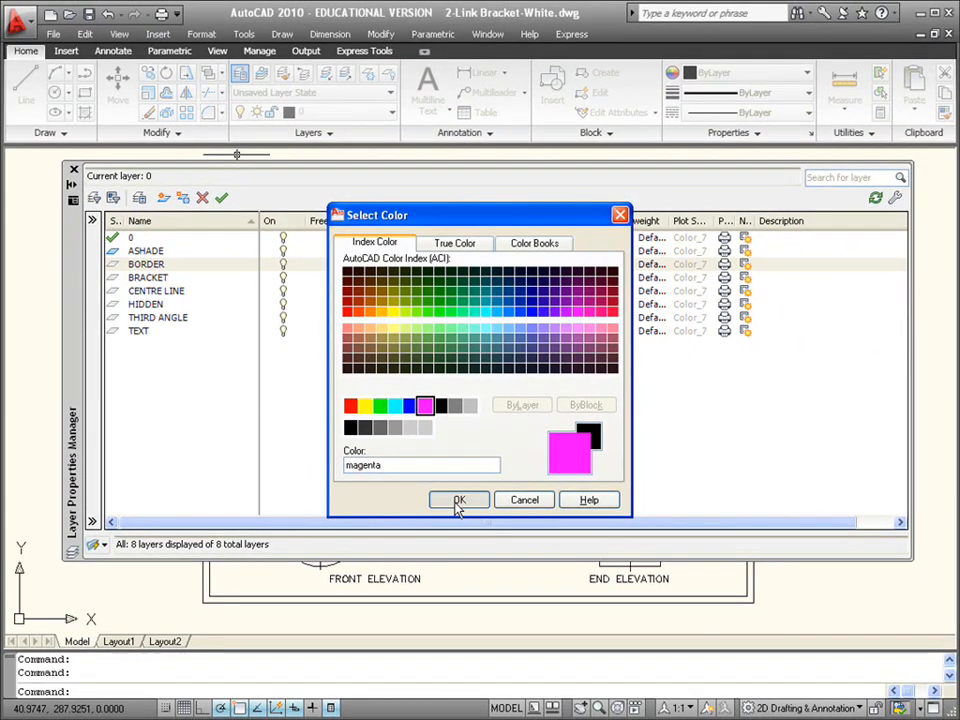
left_click(436, 667)
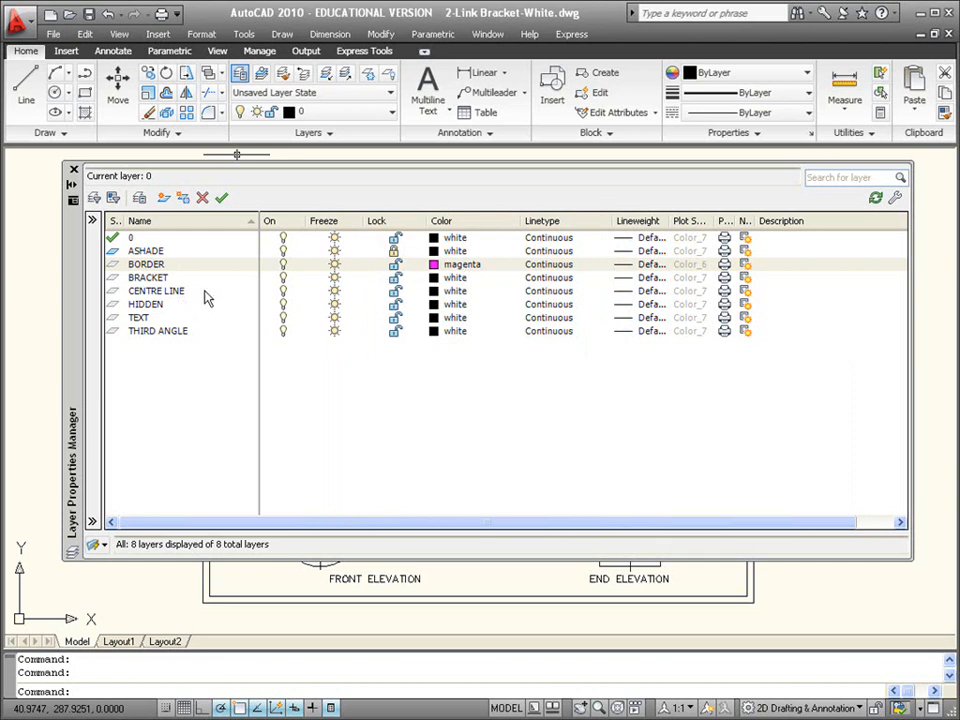
Step: Set the CENTRE LINE layer's color to red
left_click(456, 291)
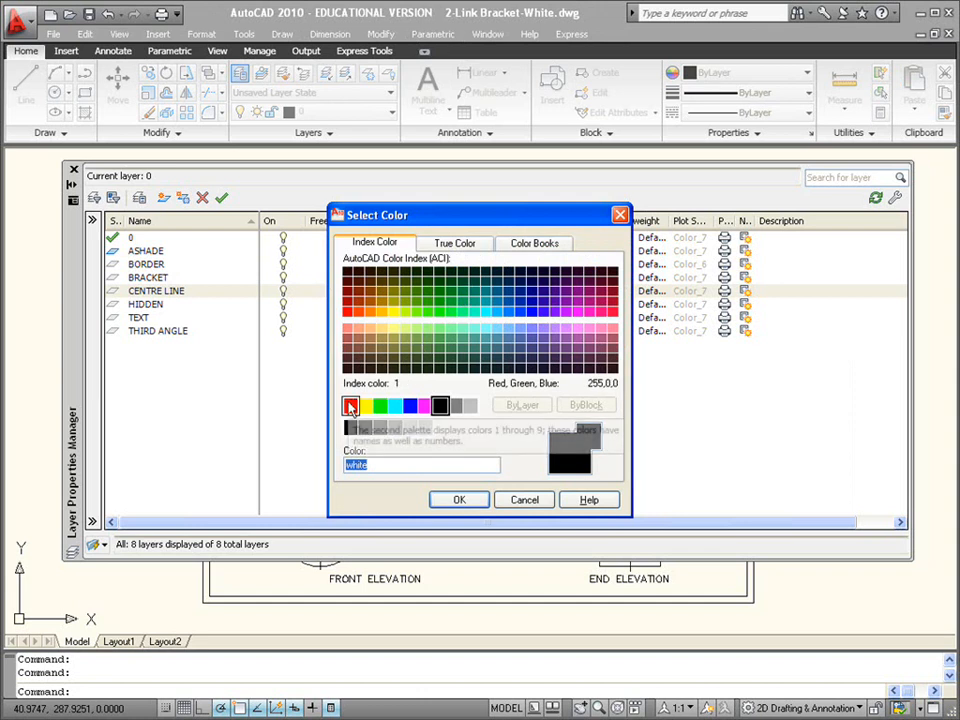
left_click(350, 407)
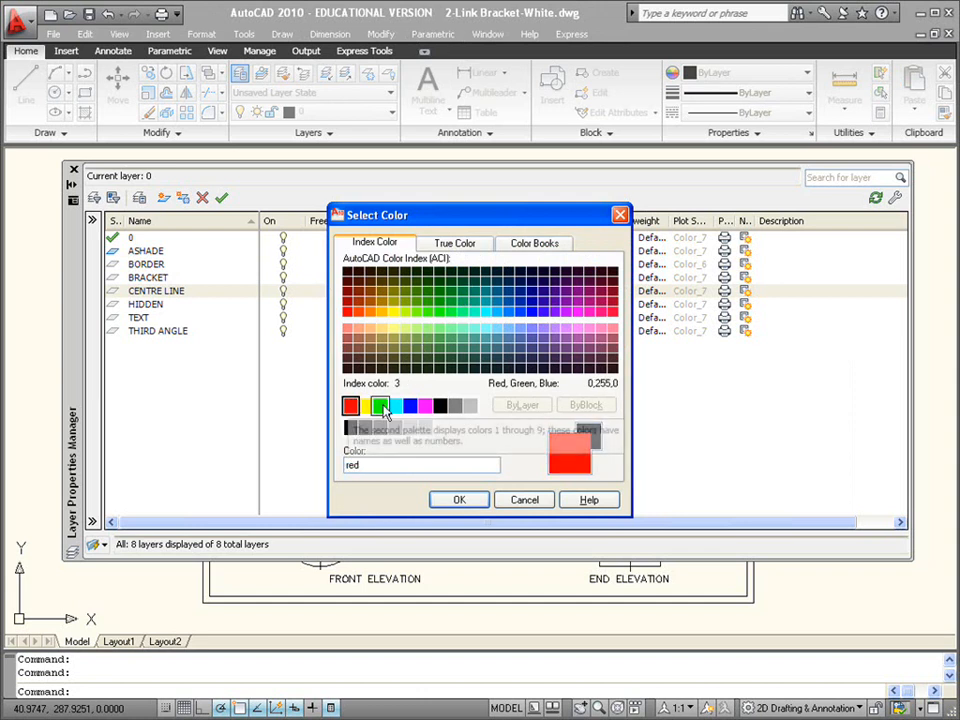
left_click(456, 500)
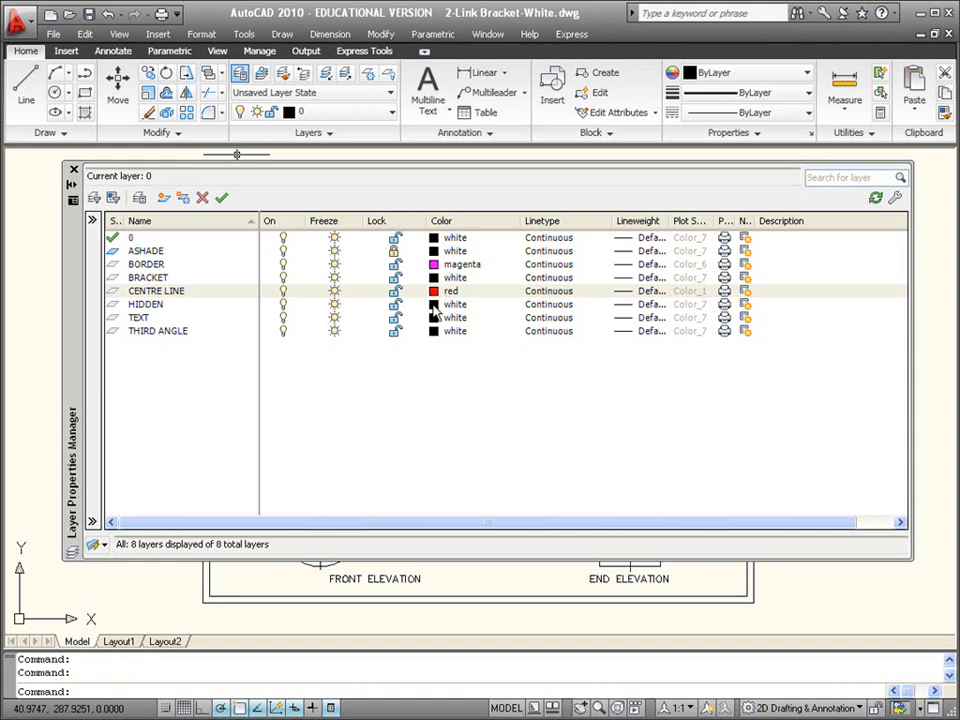
Step: Set the HIDDEN layer's color to green and the THIRD ANGLE layer's color to magenta
left_click(434, 305)
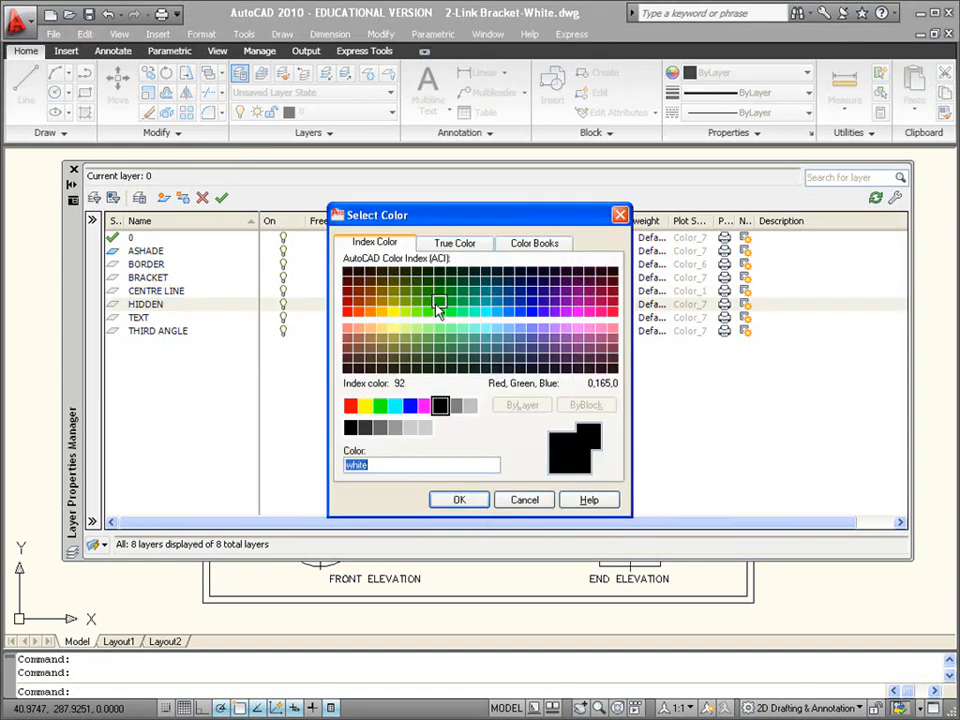
left_click(380, 405)
left_click(459, 501)
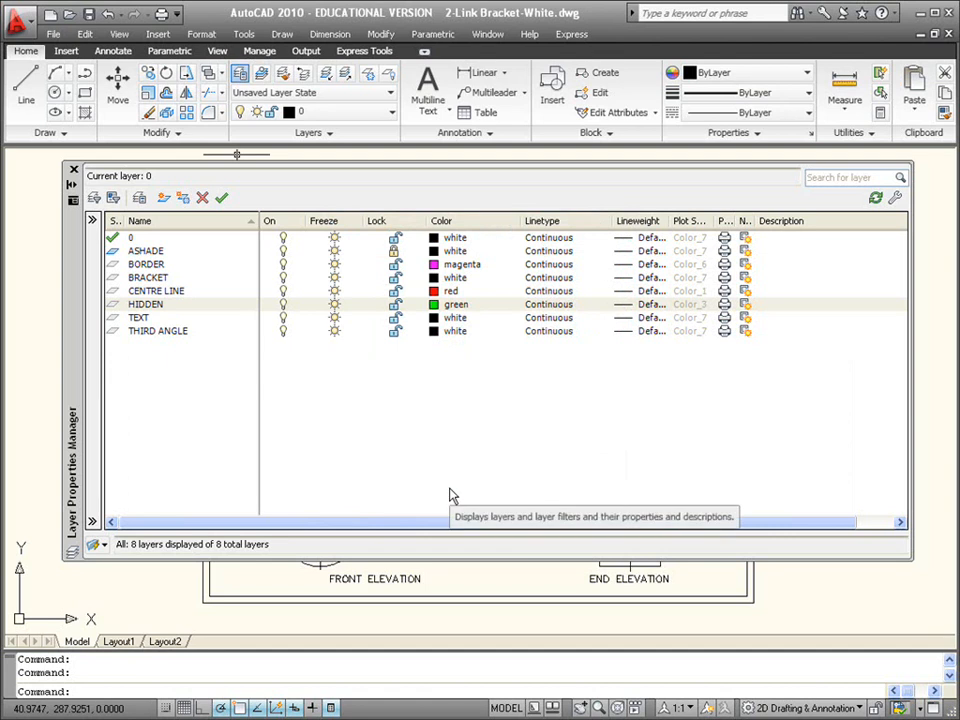
left_click(449, 337)
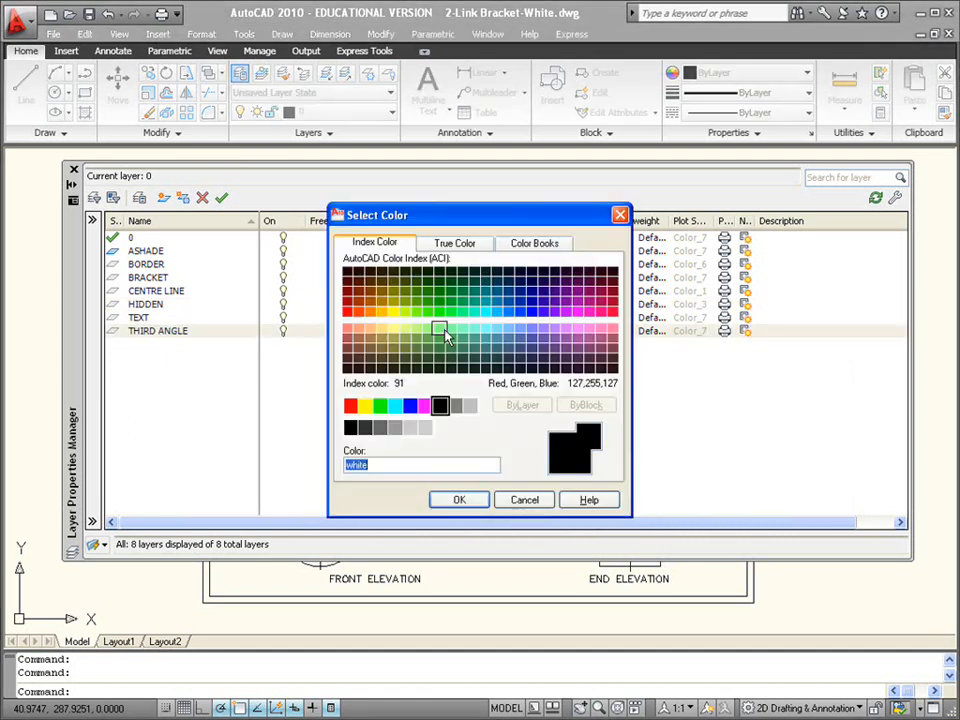
left_click(425, 407)
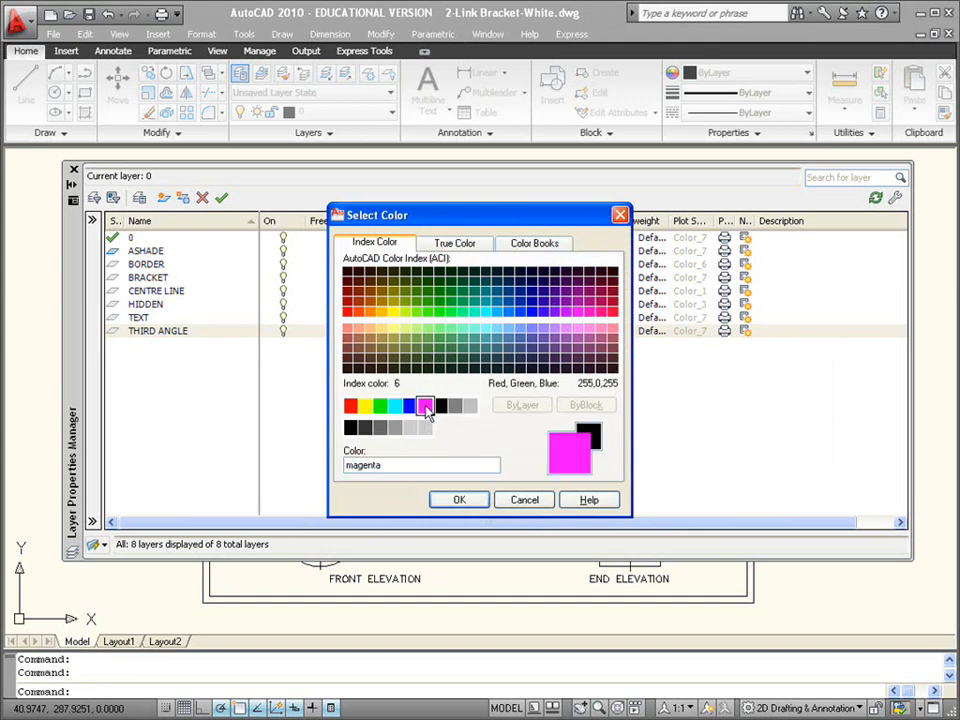
left_click(459, 500)
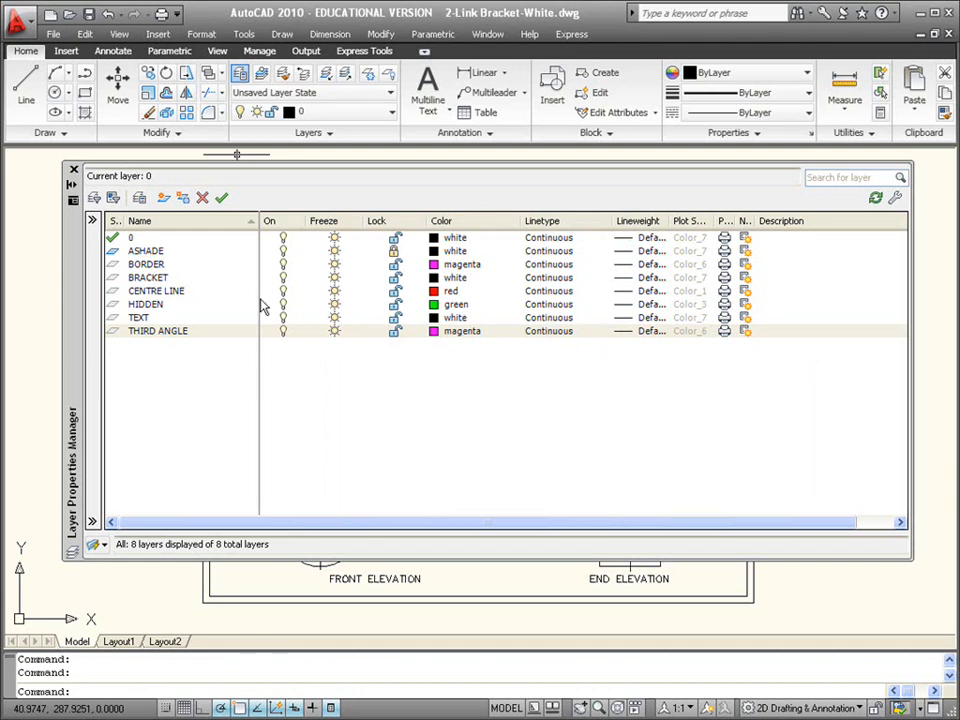
Step: Open the linetype selection for the CENTRE LINE layer and bring up the acadiso.lin linetypes available to load
left_click(550, 292)
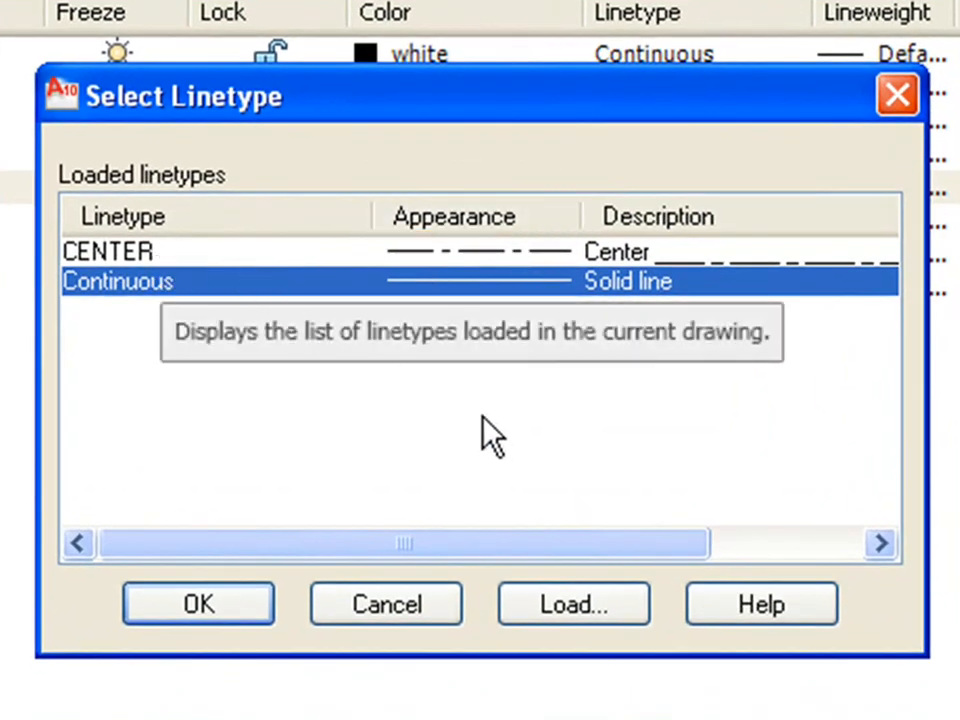
left_click(562, 620)
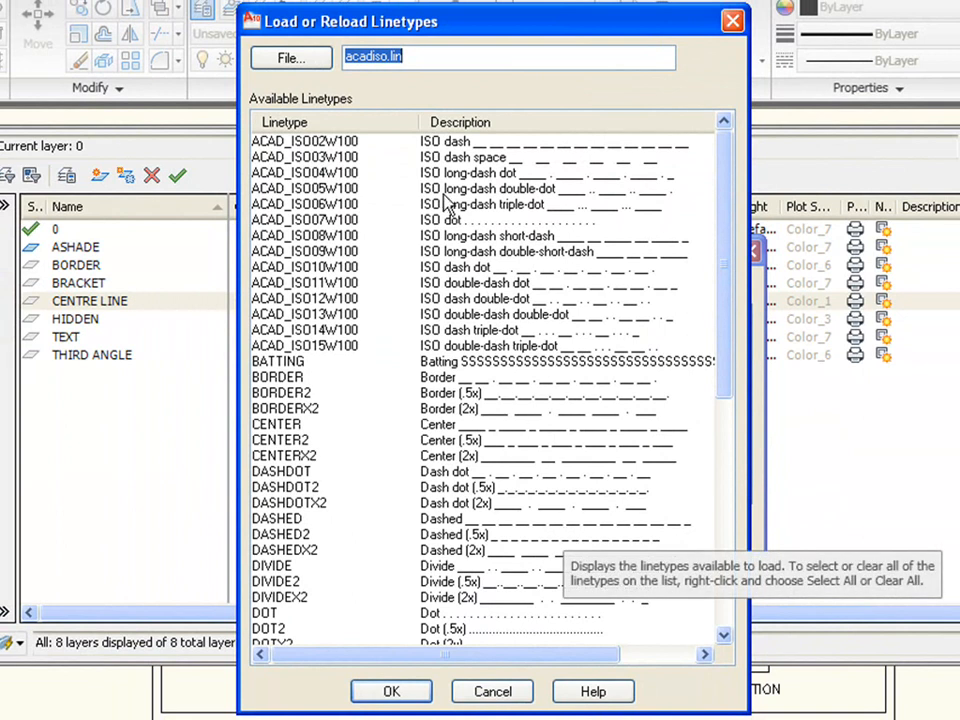
mouse_move(729, 262)
left_mouse_down()
mouse_move(748, 368)
mouse_move(735, 536)
mouse_move(730, 240)
left_mouse_up()
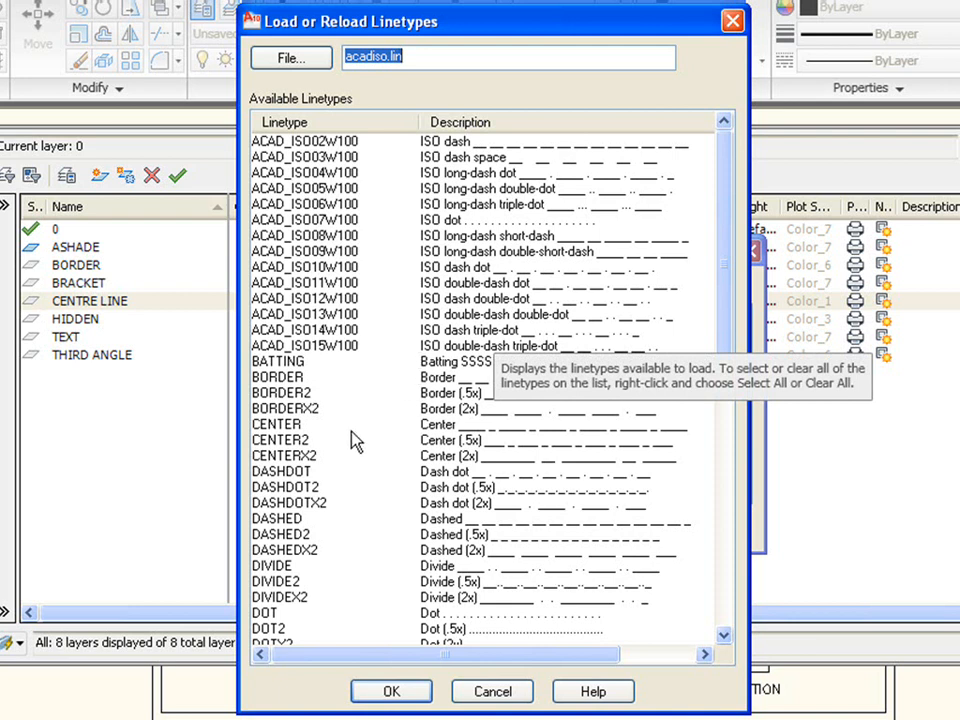
left_click(290, 425)
left_click(297, 476, "ctrl")
left_click(290, 532, "ctrl")
left_click(294, 540, "ctrl")
left_click(289, 472, "ctrl")
left_click(278, 425, "ctrl")
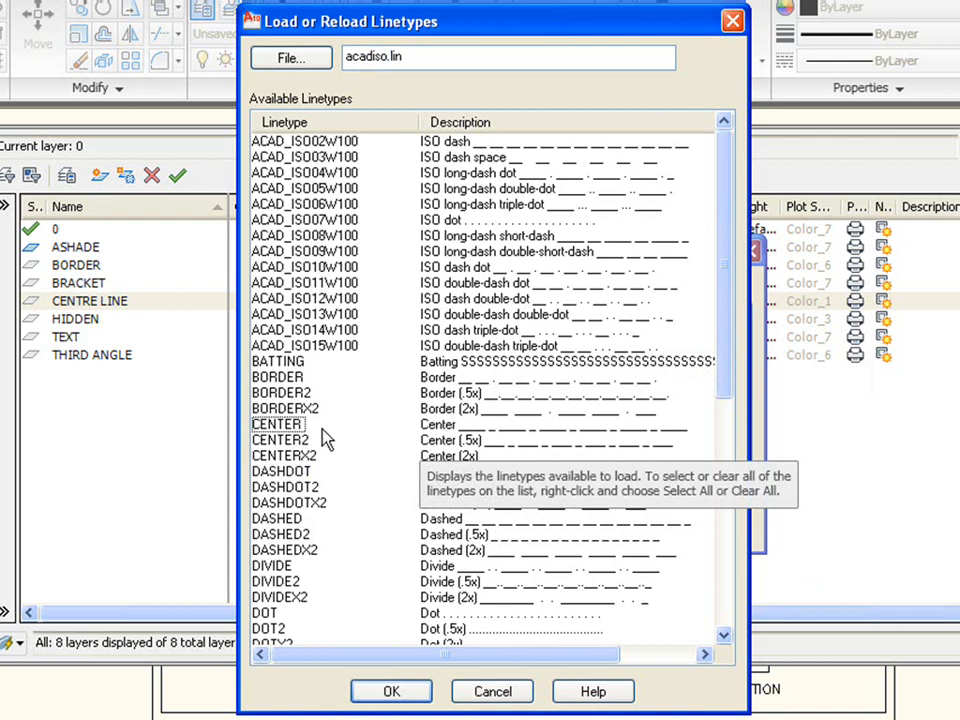
Step: Load the BORDER2, CENTER2 and HIDDEN2 linetypes together from acadiso.lin
left_click(296, 395)
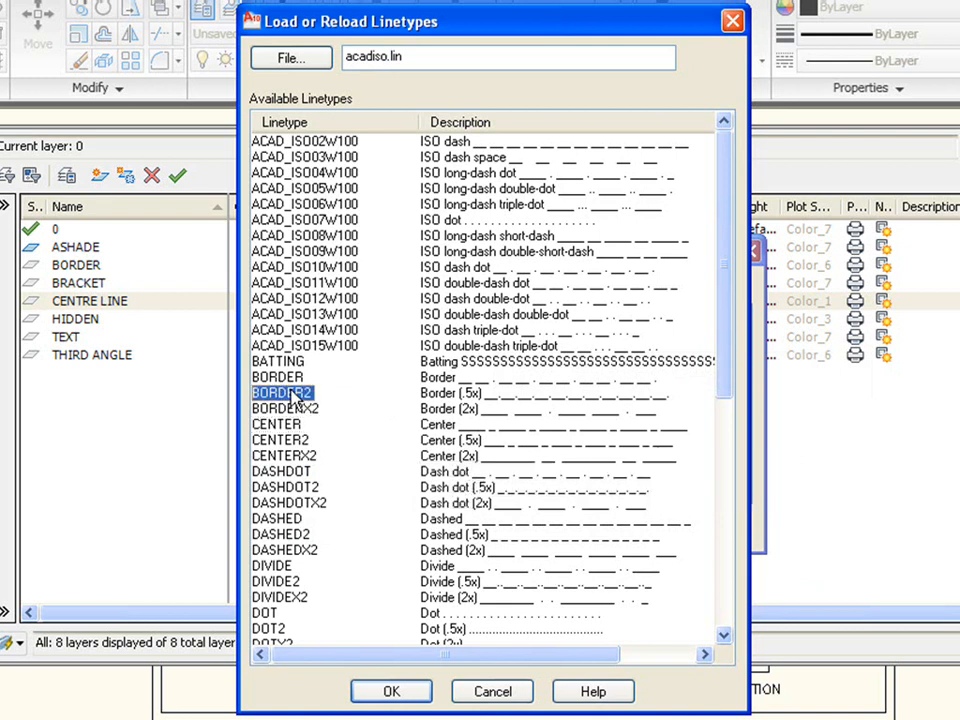
left_click(294, 441, "ctrl")
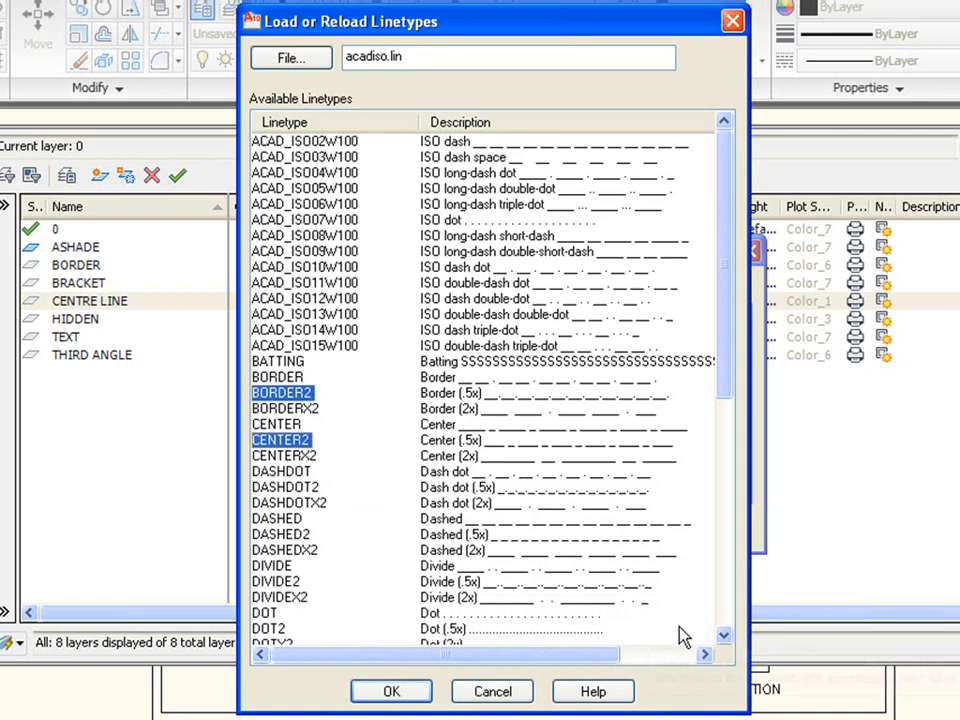
left_click(723, 634)
left_click(723, 634)
left_click(723, 634)
left_click(723, 634)
left_click(723, 634)
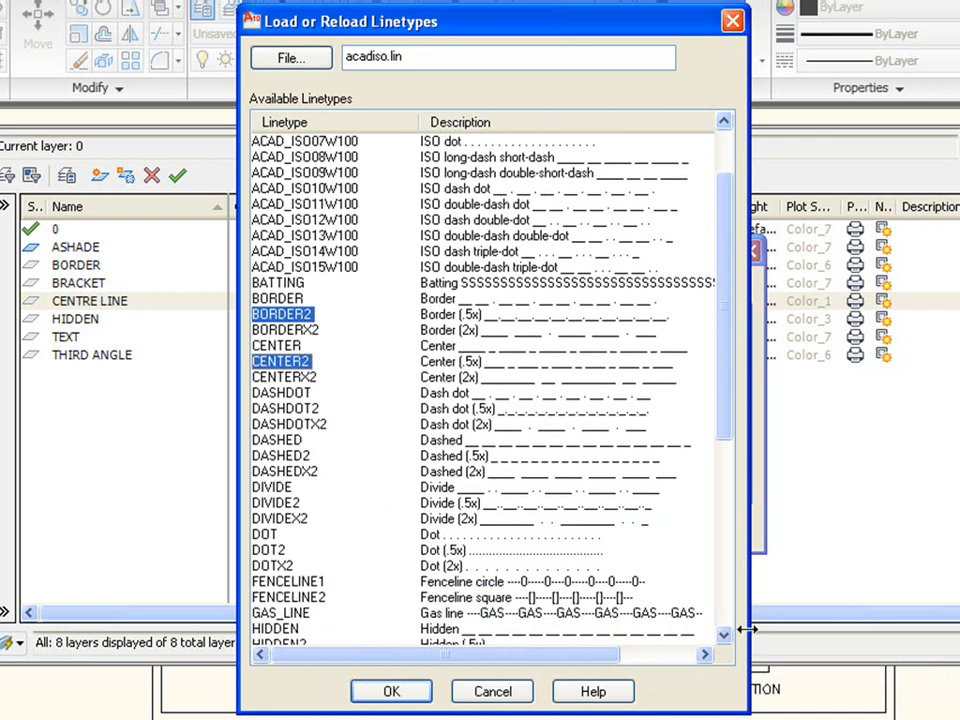
left_click(723, 634)
left_click(293, 629, "ctrl")
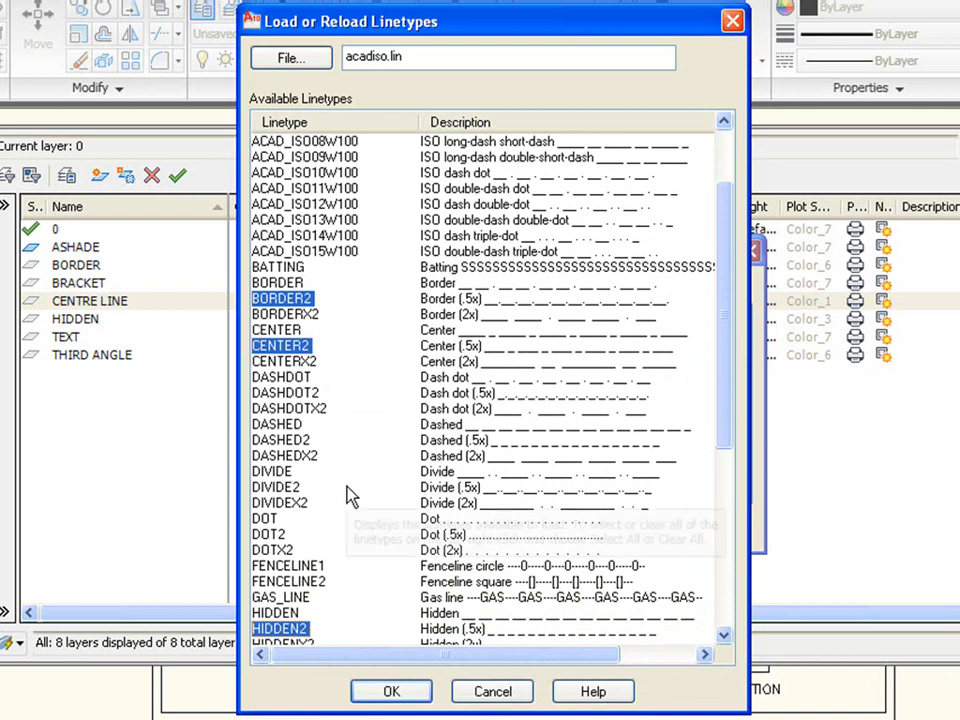
left_click(413, 699)
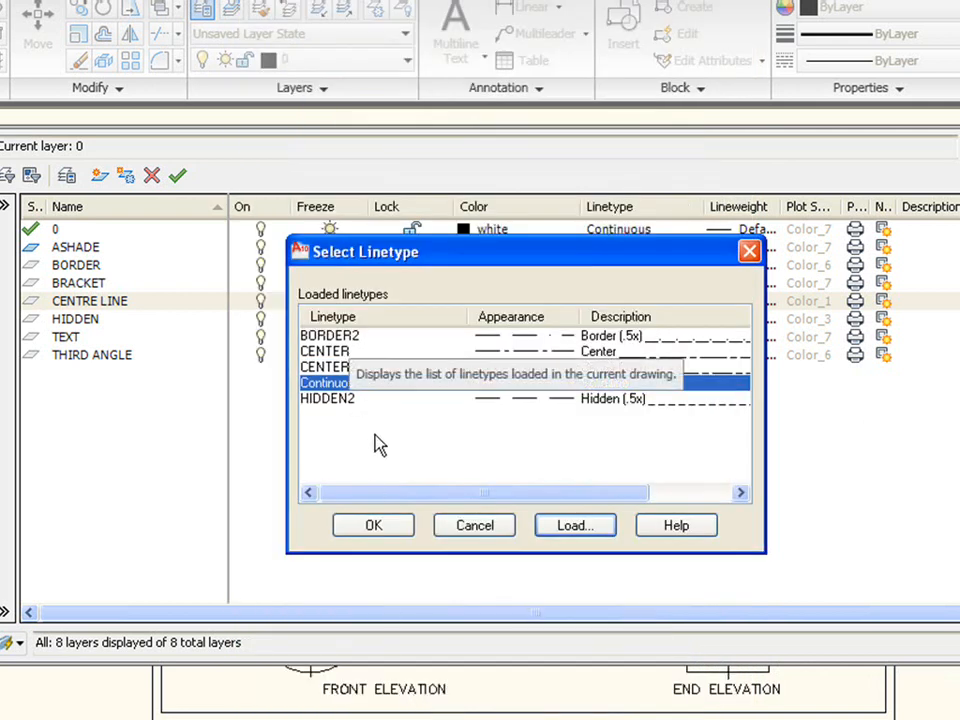
Step: Assign the CENTER2 linetype to the CENTRE LINE layer and the HIDDEN2 linetype to the HIDDEN layer
left_click(323, 367)
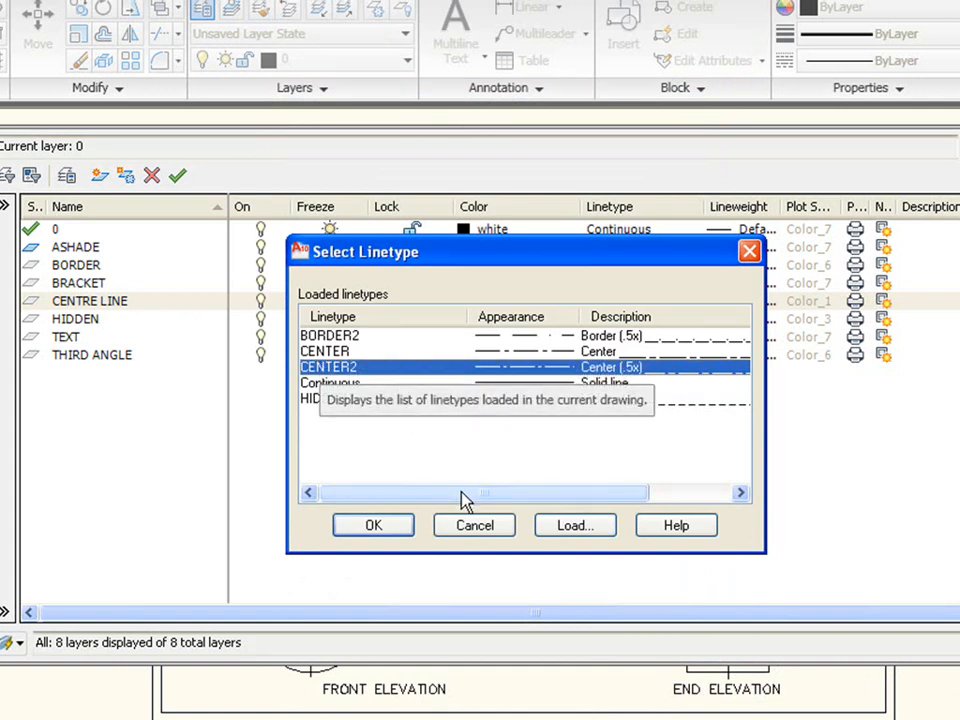
left_click(394, 532)
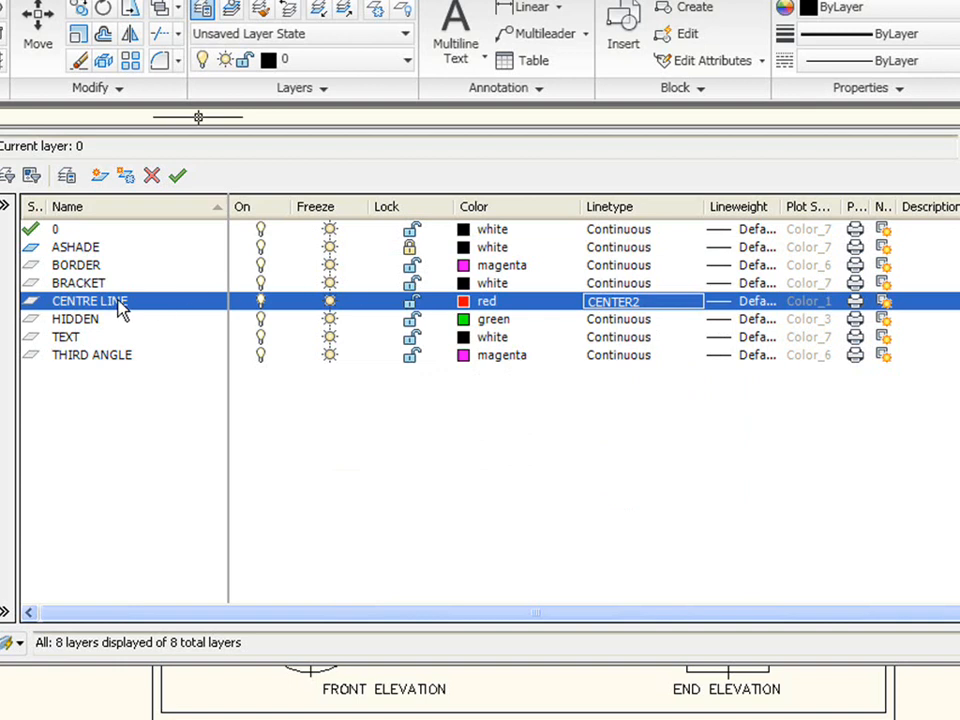
left_click(615, 322)
left_click(618, 325)
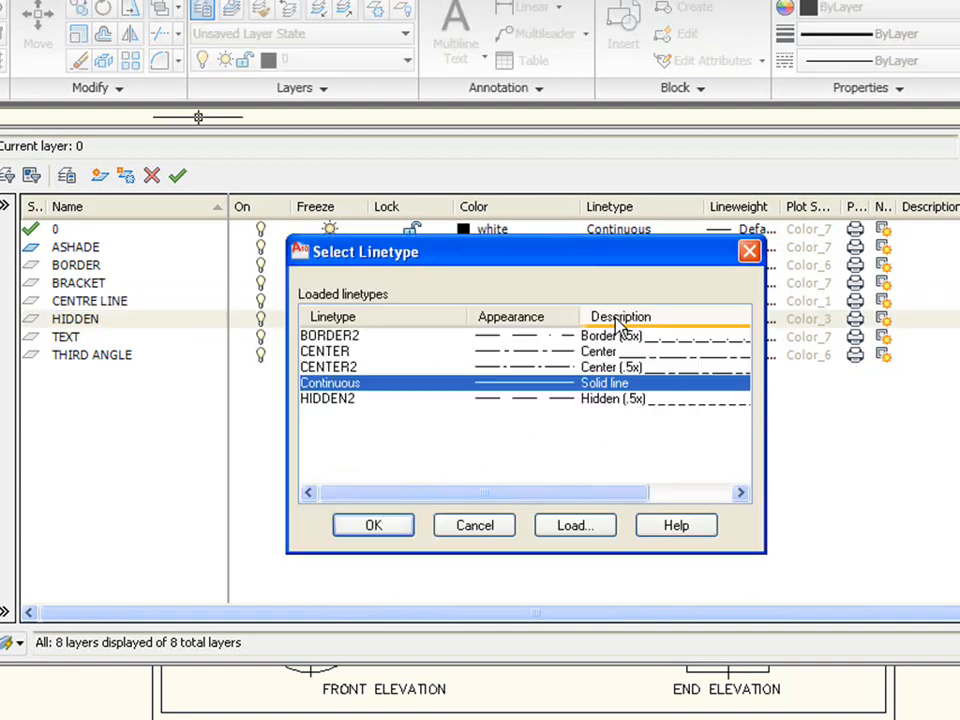
left_click(333, 400)
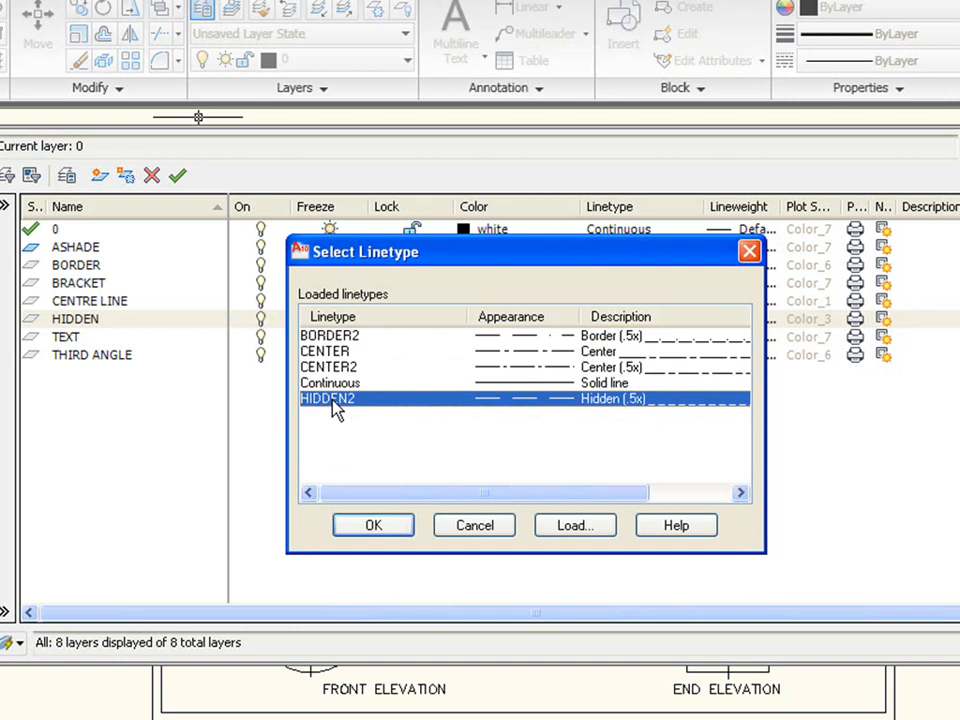
left_click(388, 535)
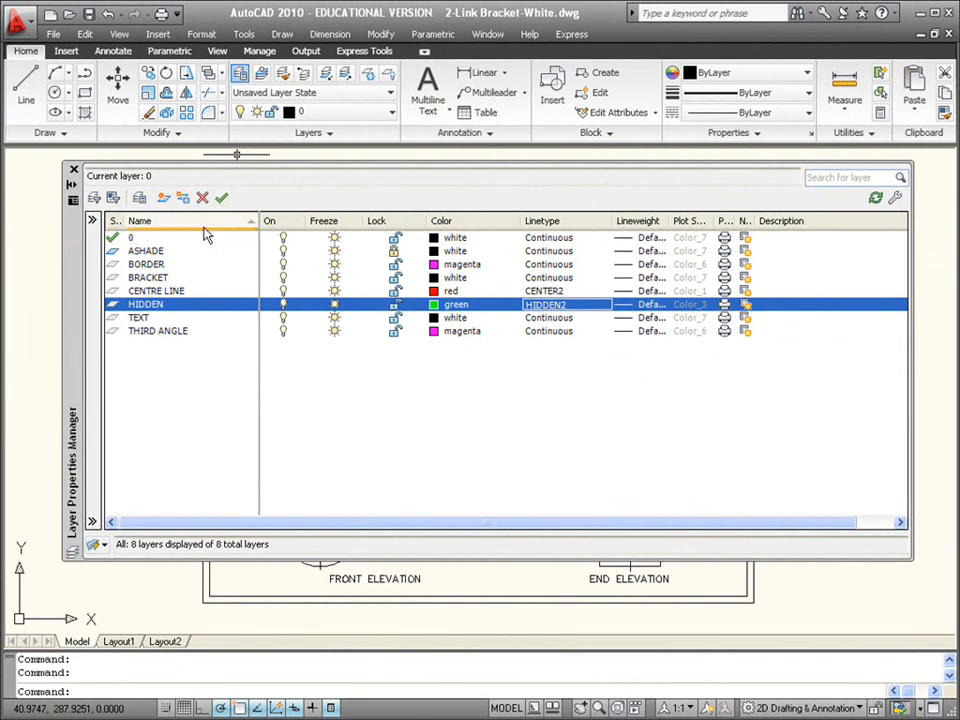
Step: Set CENTRE LINE as the current layer, and switch the current layer to HIDDEN
left_click(168, 291)
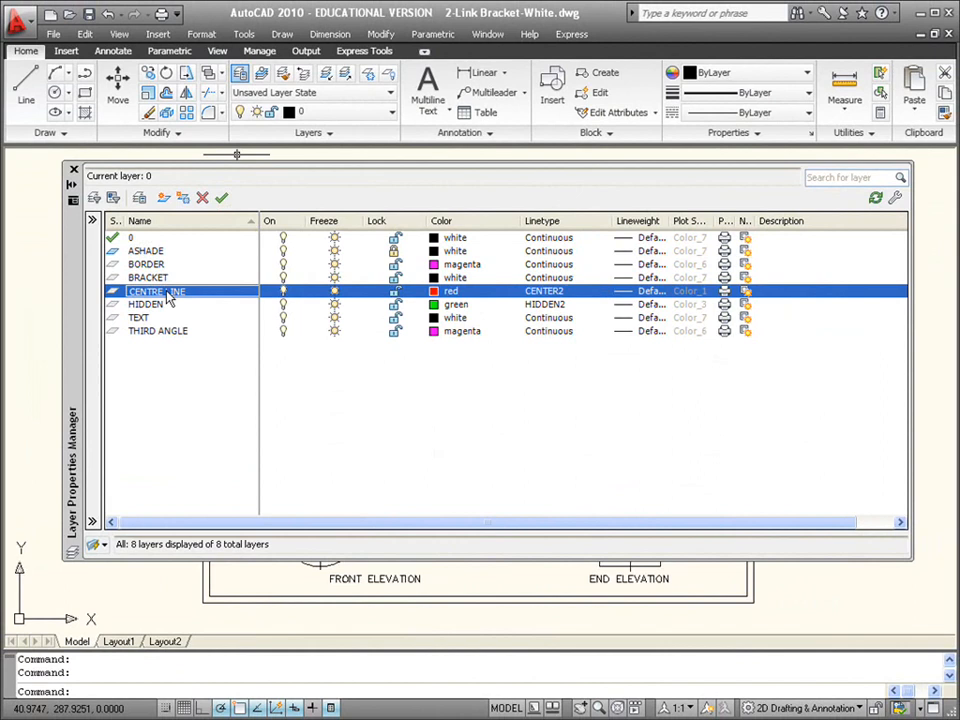
left_click(222, 199)
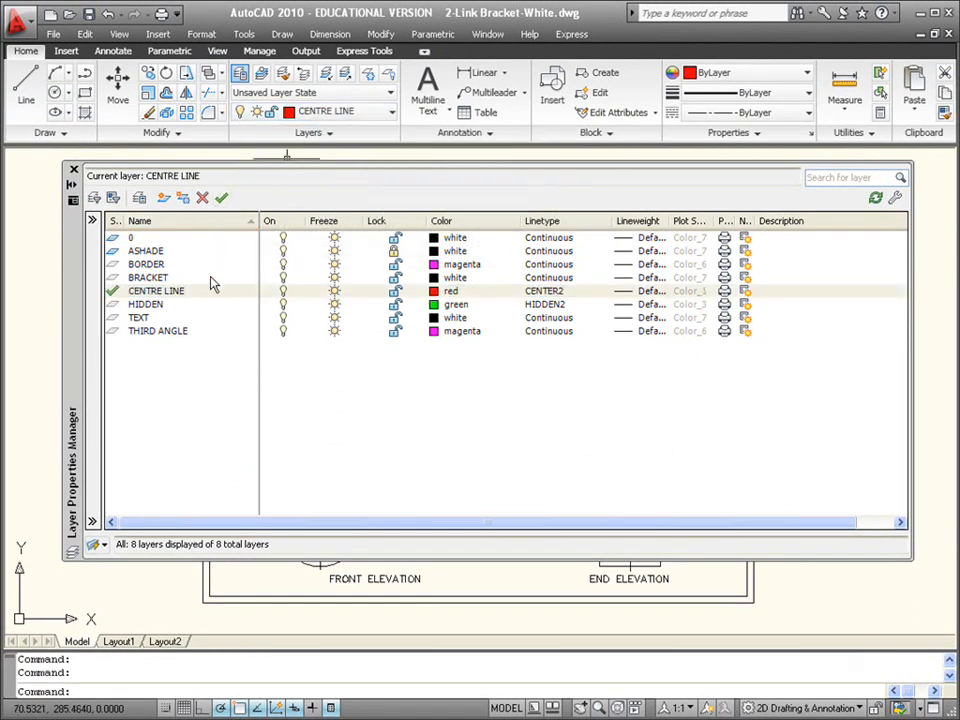
left_click(114, 306)
left_click(222, 199)
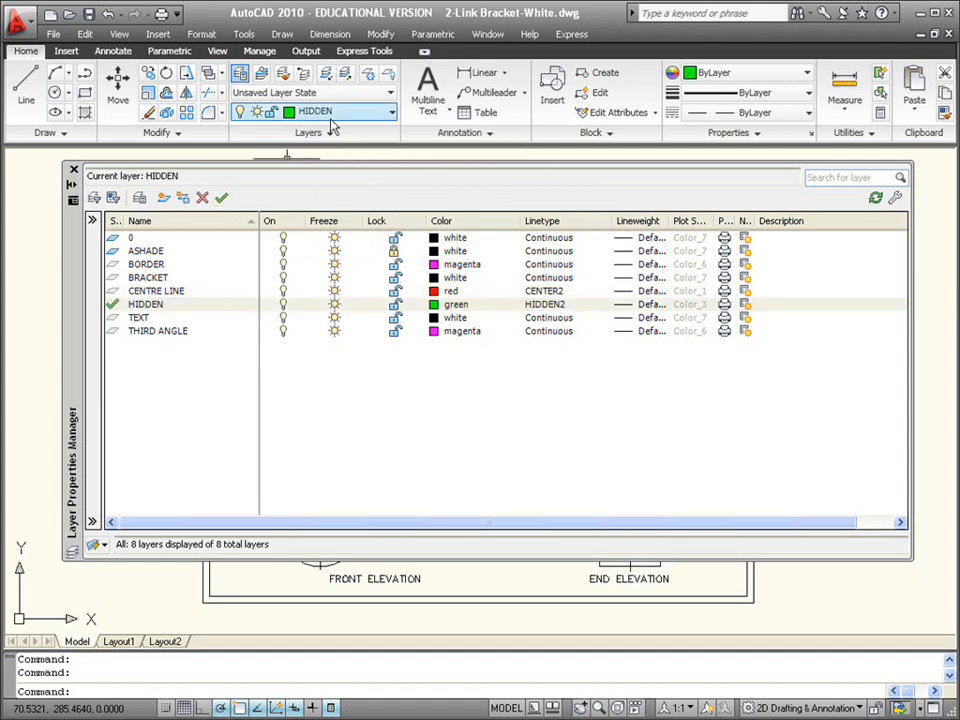
Step: Make CENTRE LINE the current layer and close the Layer Properties Manager
left_click(150, 291)
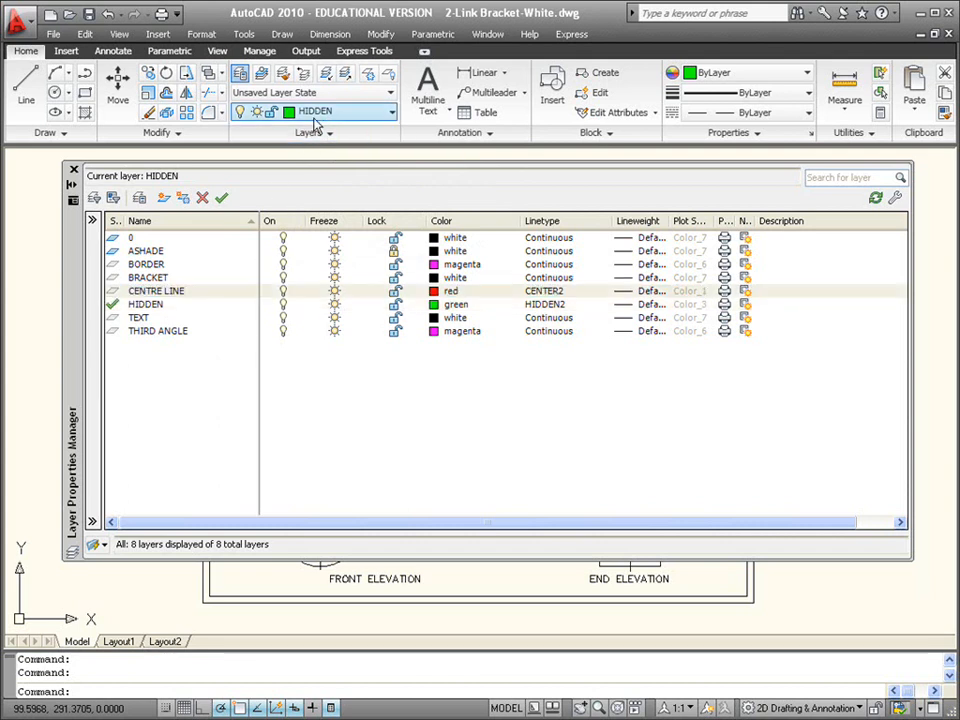
left_click(222, 198)
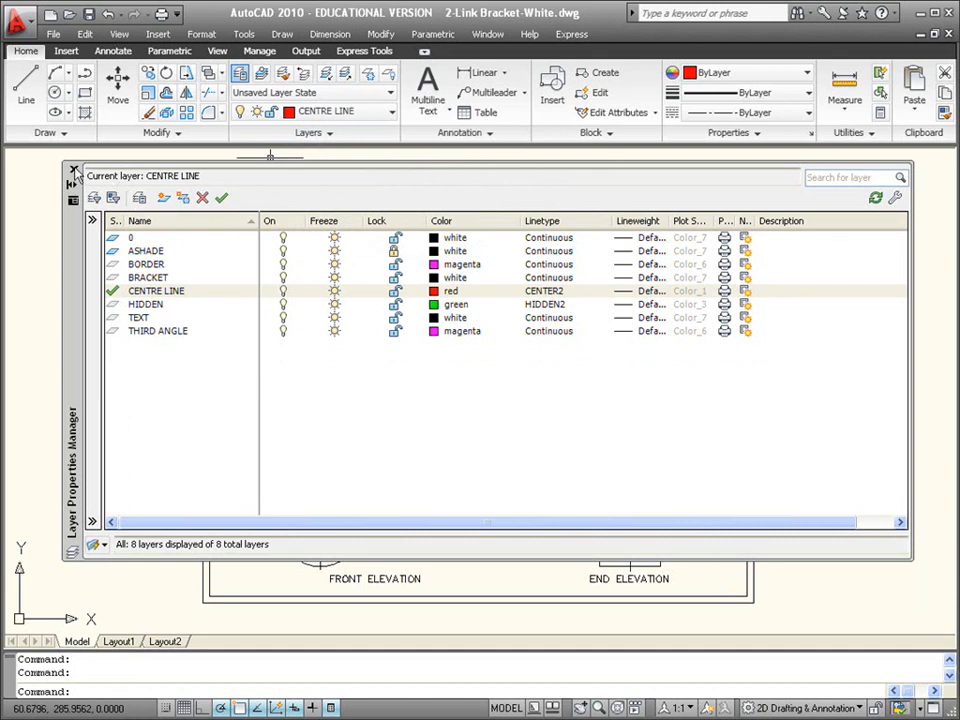
left_click(73, 171)
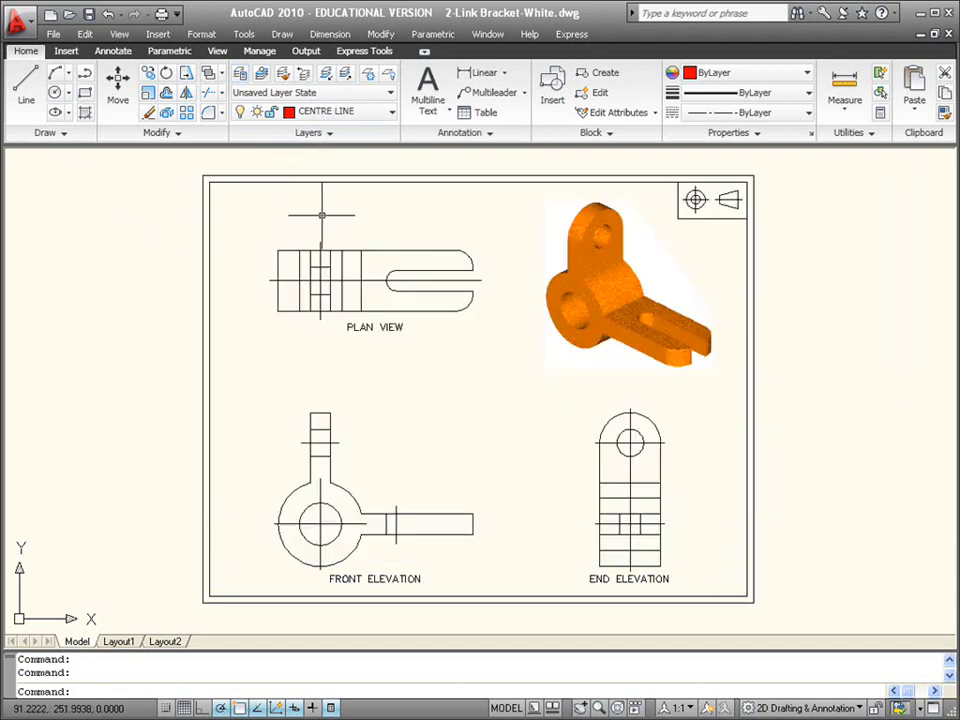
Step: Draw a horizontal line about 230 units long above the drawing border on the CENTRE LINE layer
scroll(354, 274, "up", 3)
middle_click_drag(362, 240, 372, 279)
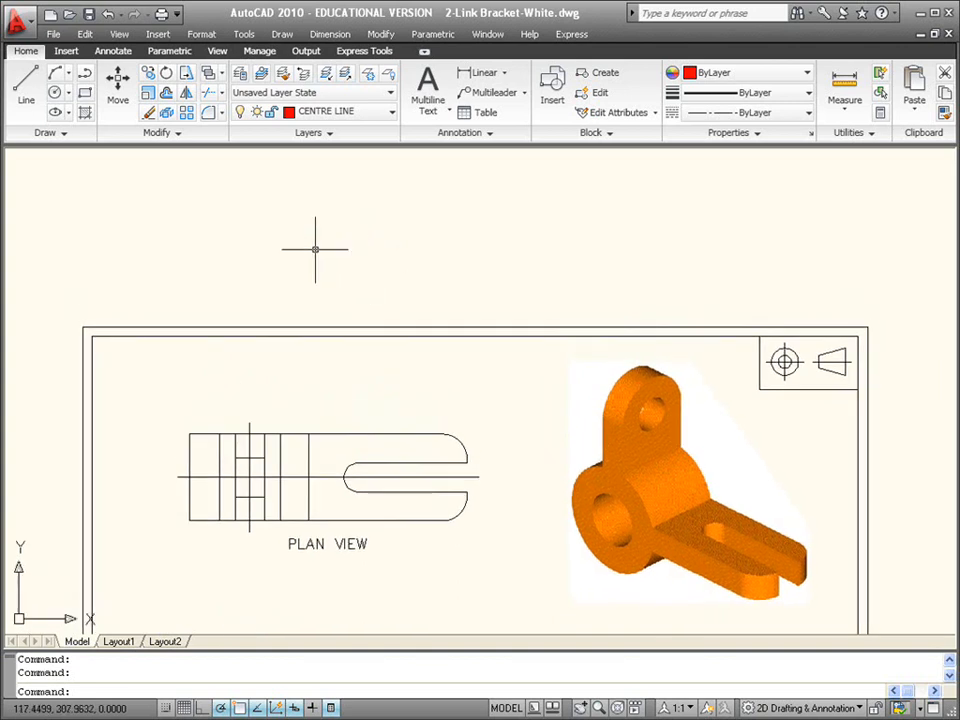
type("l")
key("Return")
left_click(158, 269)
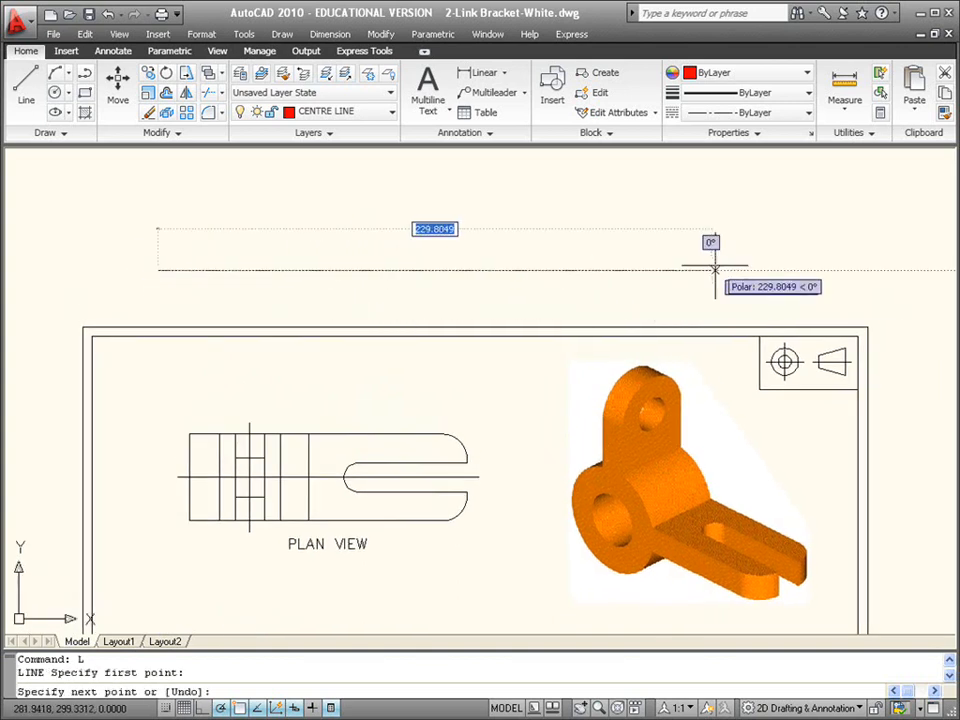
left_click(703, 269)
key("Return")
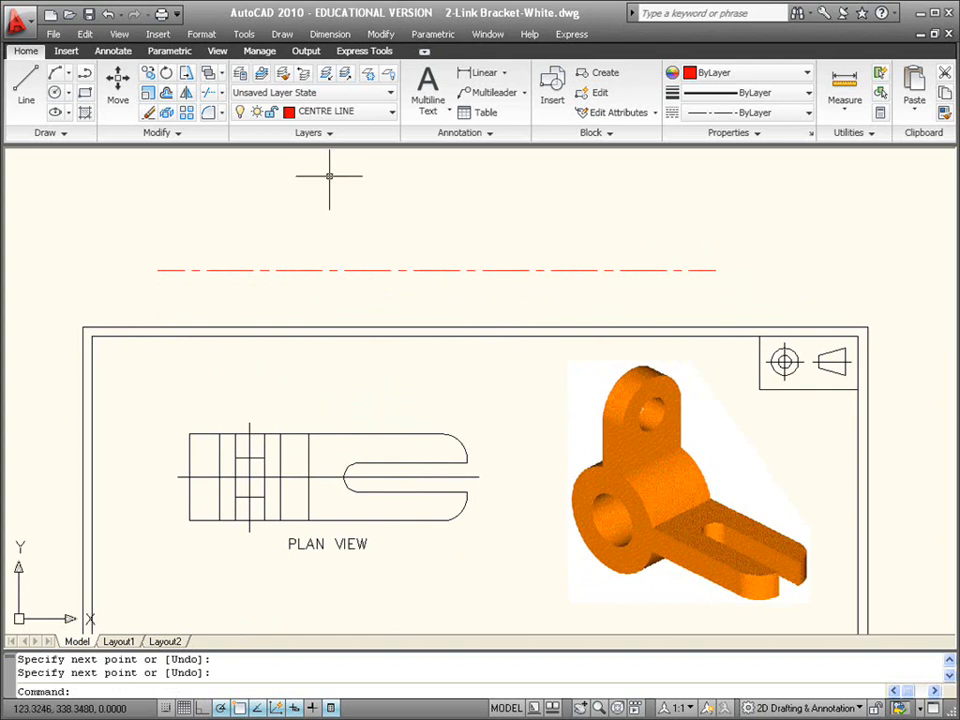
Step: Make HIDDEN the current layer and draw a horizontal line just above the red centre line
left_click(382, 116)
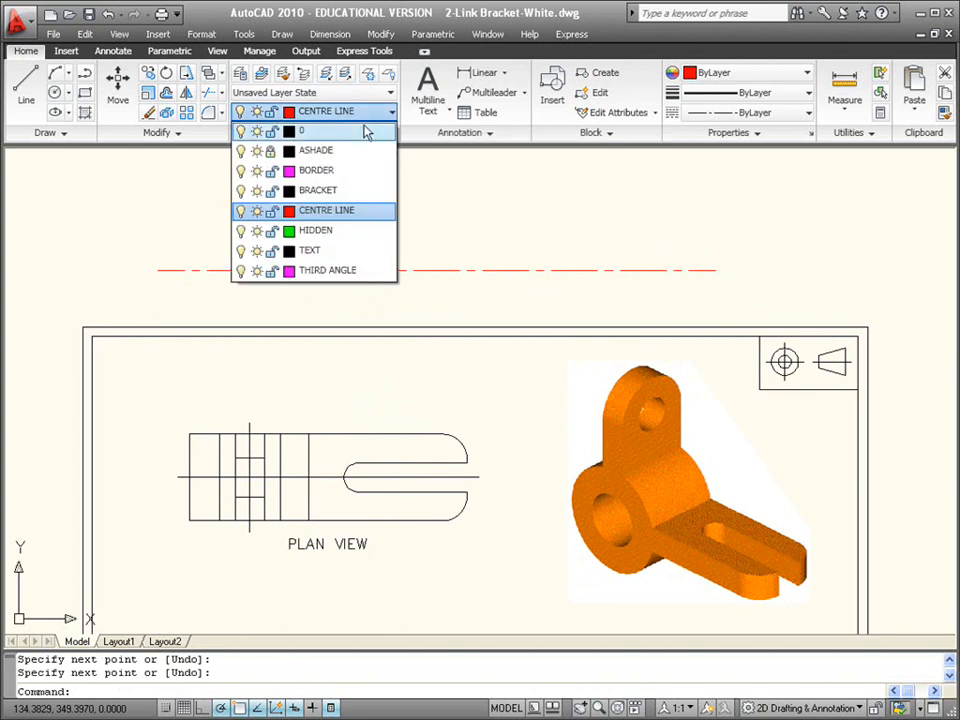
left_click(337, 232)
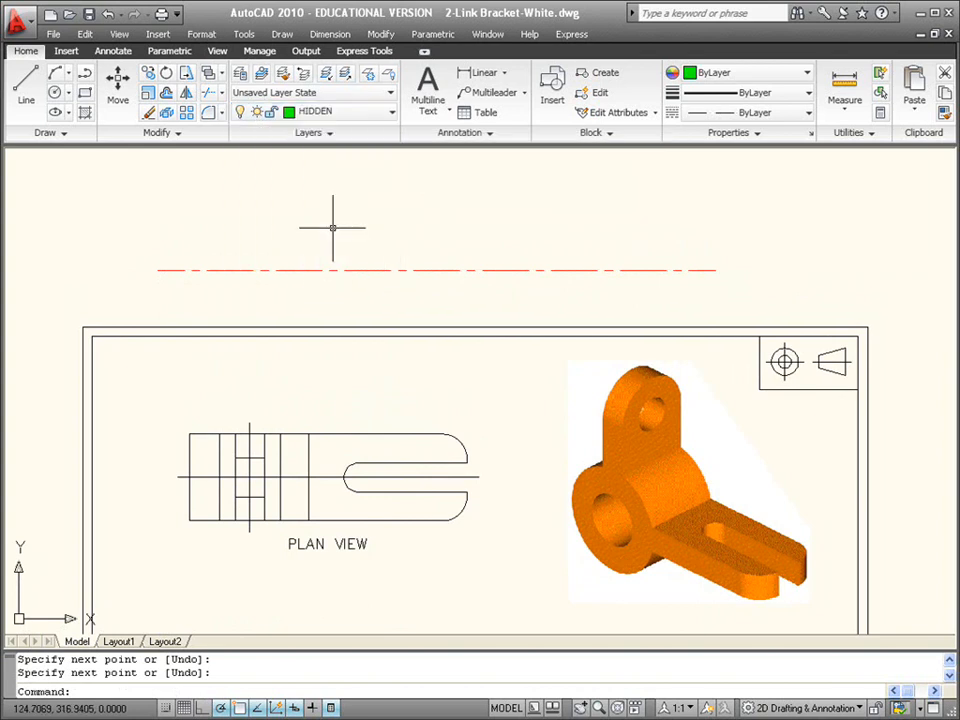
type("L")
key("Return")
left_click(172, 229)
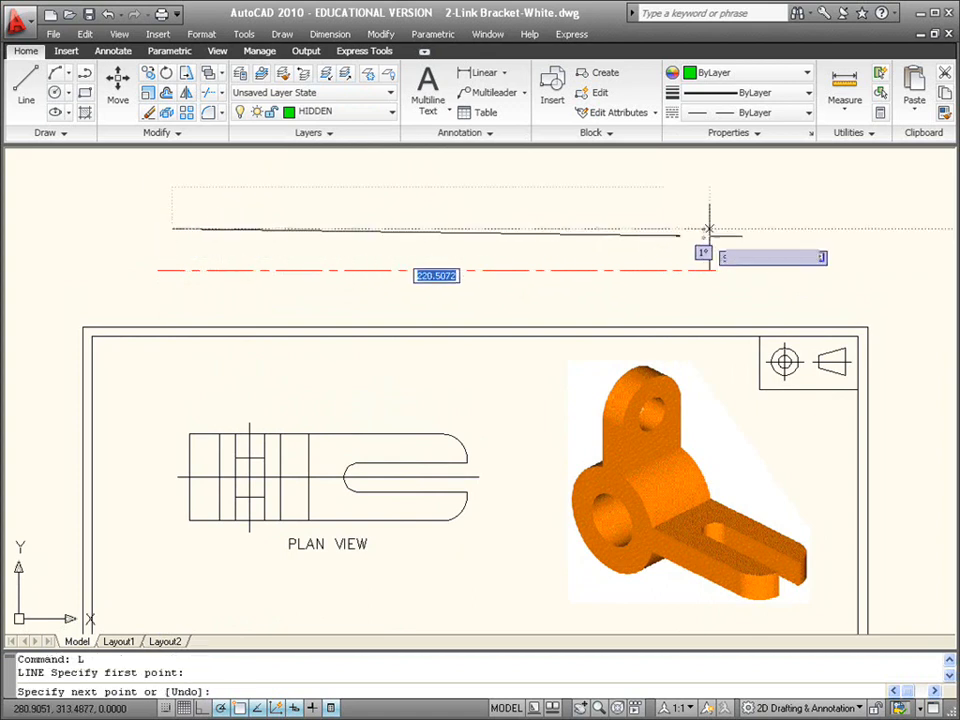
left_click(754, 229)
key("Return")
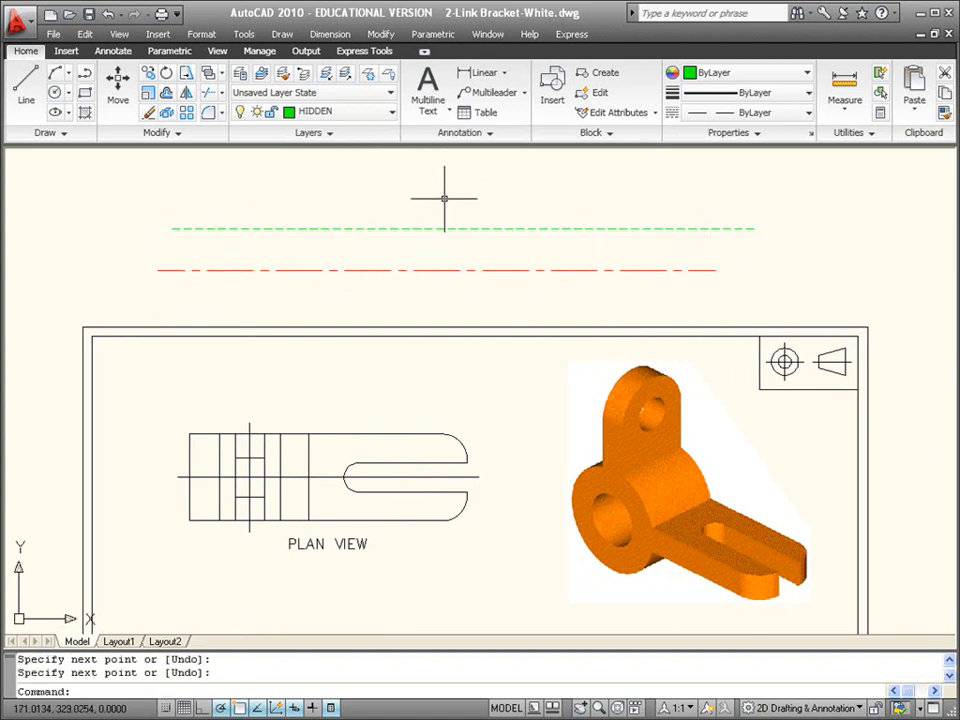
Step: Make layer 0 current and draw a horizontal line just above the green hidden line
left_click(380, 113)
left_click(357, 135)
type("L")
key("Return")
left_click(193, 228)
left_click(565, 197)
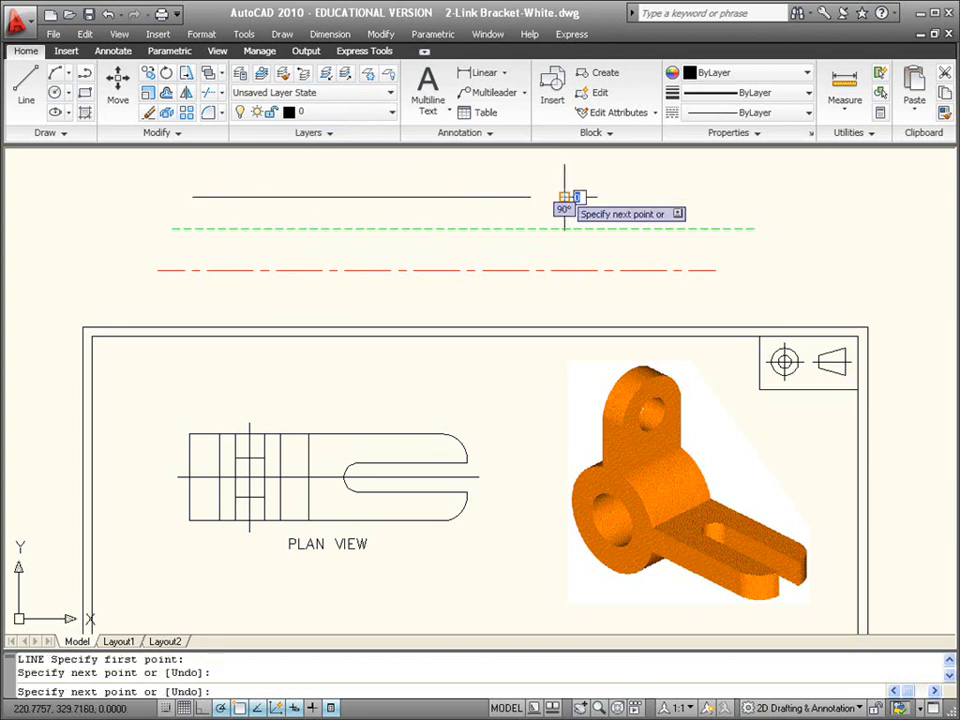
key("Return")
Step: Make CENTRE LINE the current layer again
left_click(361, 116)
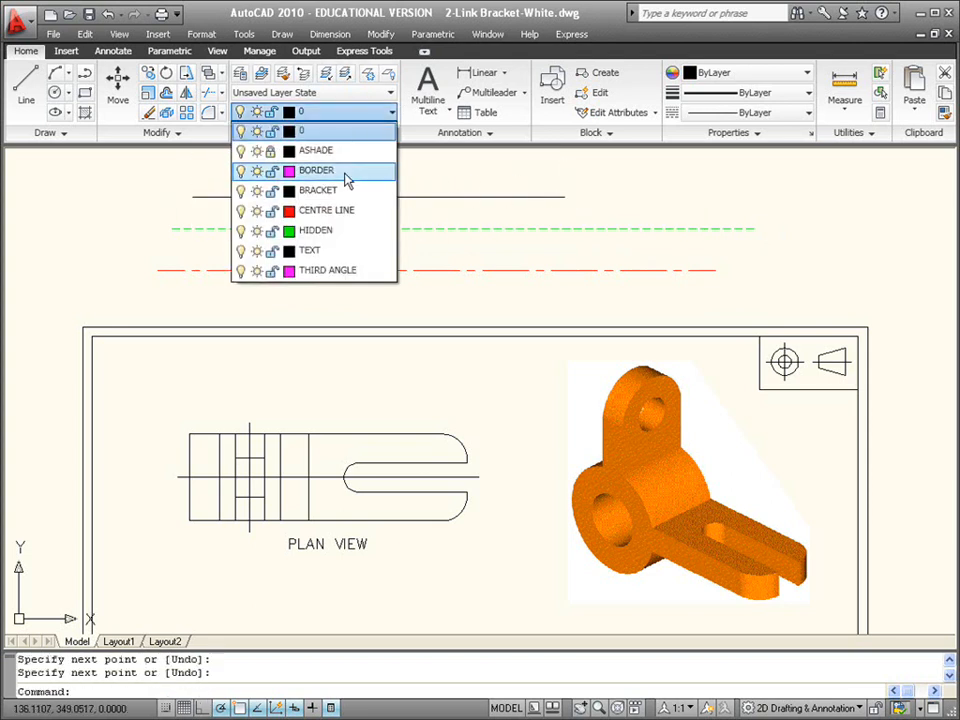
left_click(326, 210)
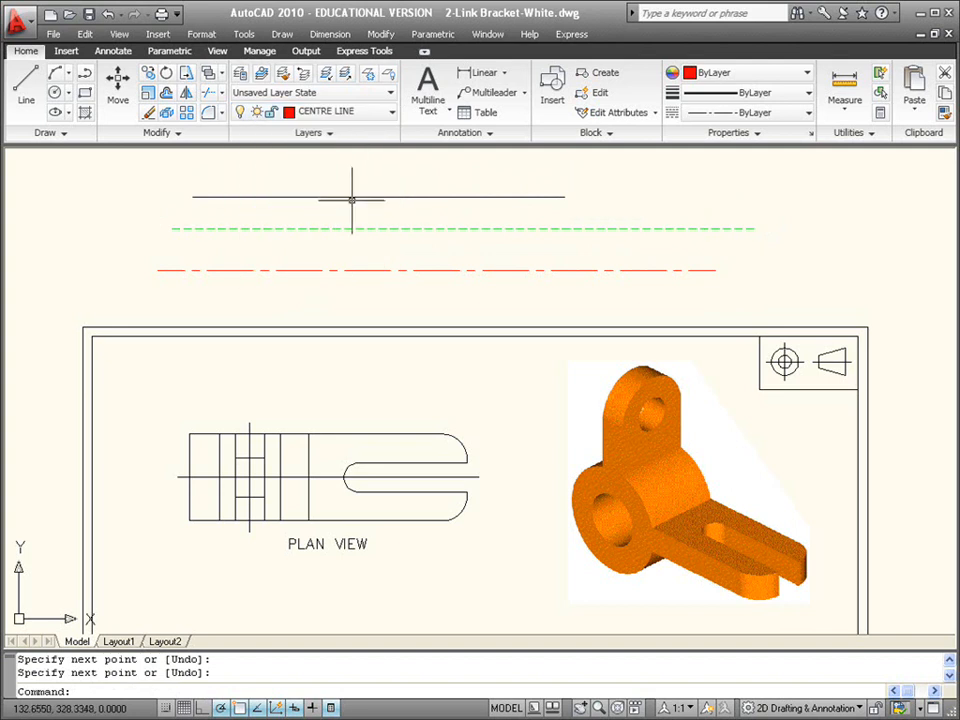
Step: Draw a vertical line on the CENTRE LINE layer crossing the three horizontal sample lines above the drawing border
type("L")
key("Return")
left_click(373, 177)
left_click(373, 296)
key("Return")
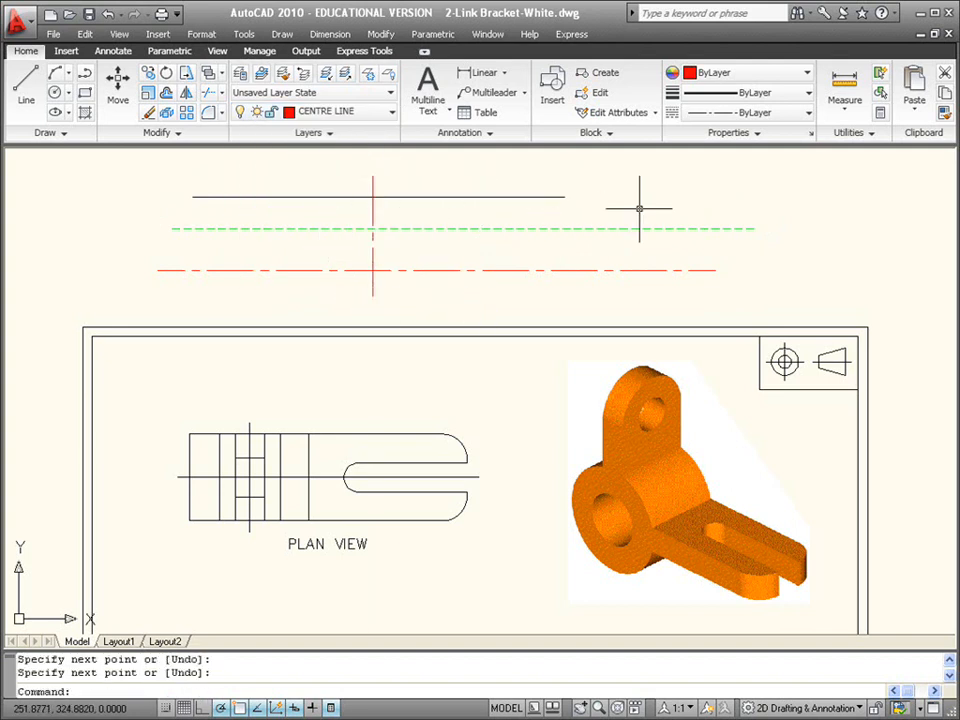
Step: Erase all four sample lines above the drawing border
left_click(621, 178)
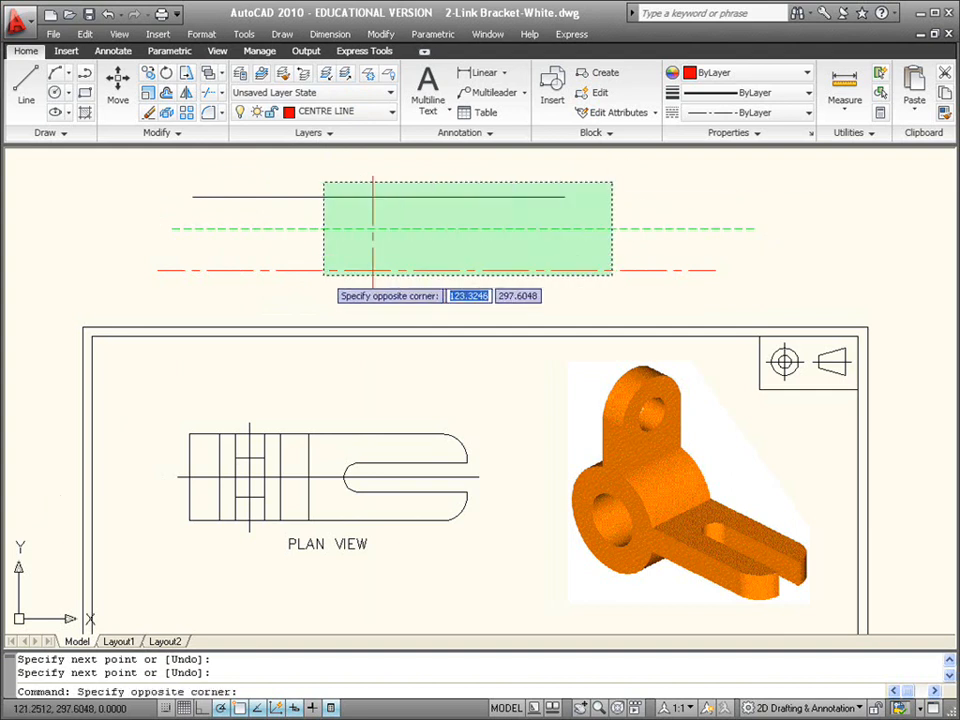
left_click(311, 273)
key("Delete")
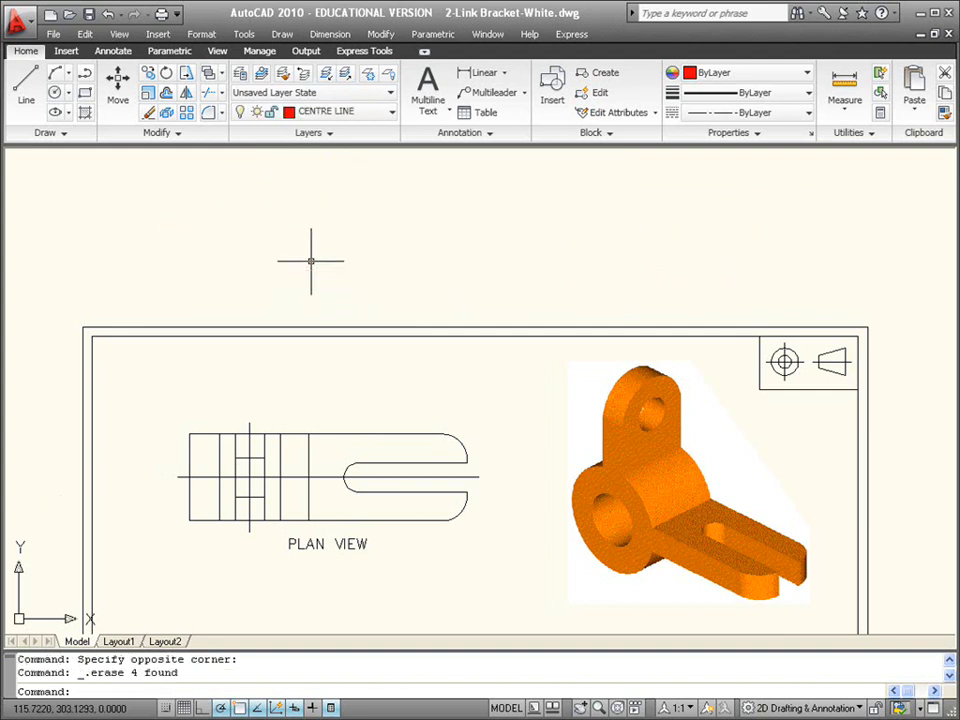
Step: Bring the whole bracket drawing into view and make layer 0 the current layer
scroll(371, 229, "down", 1)
middle_click(373, 234)
middle_click(373, 234)
scroll(384, 269, "down", 4)
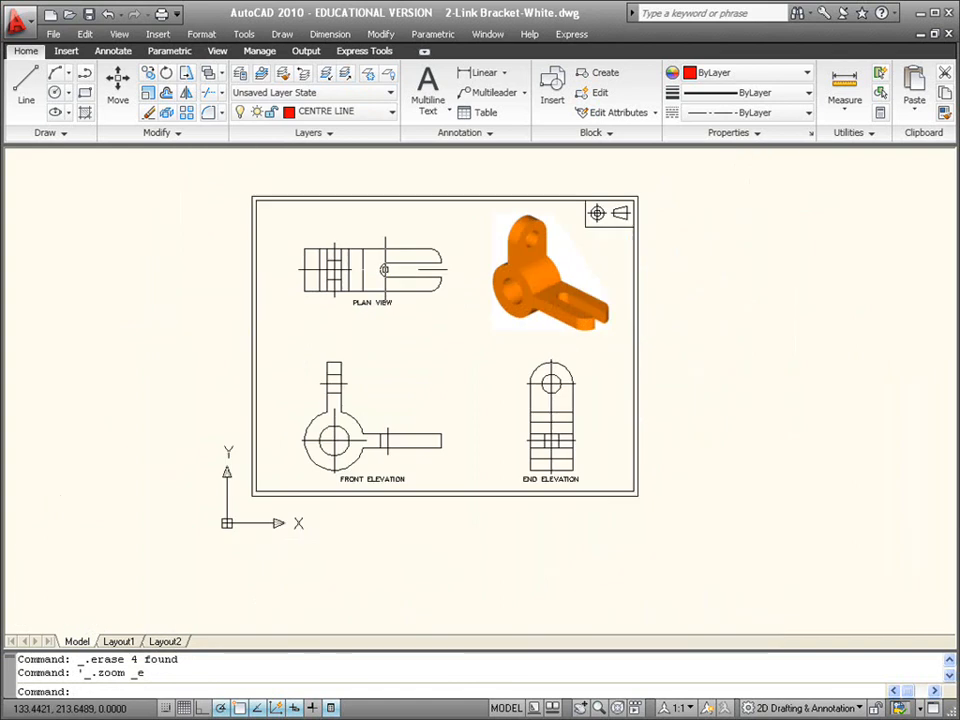
scroll(385, 268, "up", 3)
middle_click_drag(382, 259, 376, 270)
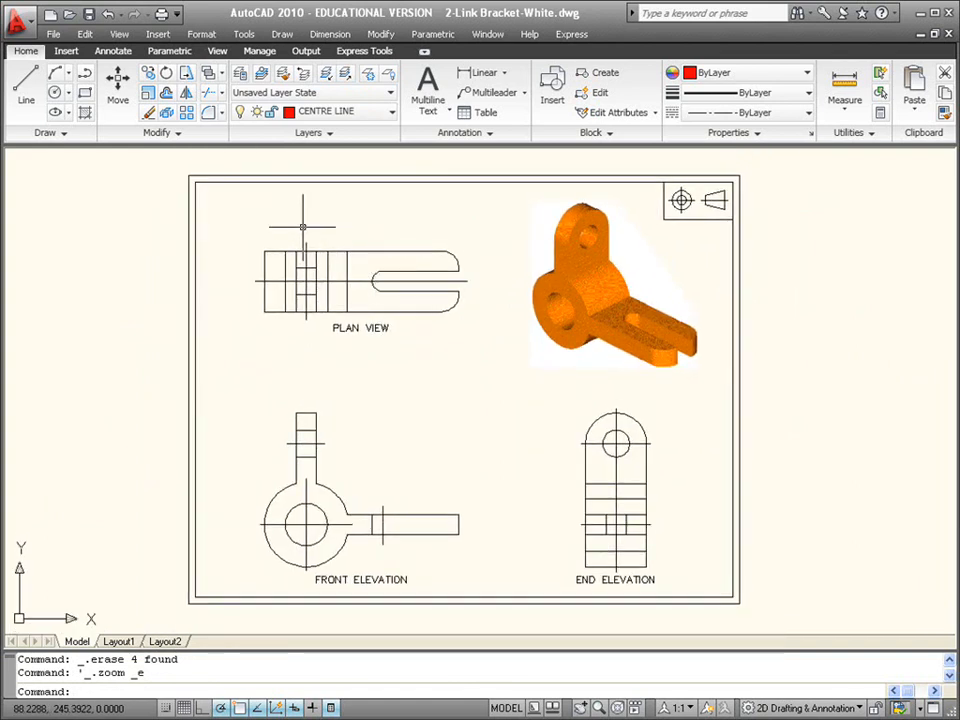
left_click(390, 111)
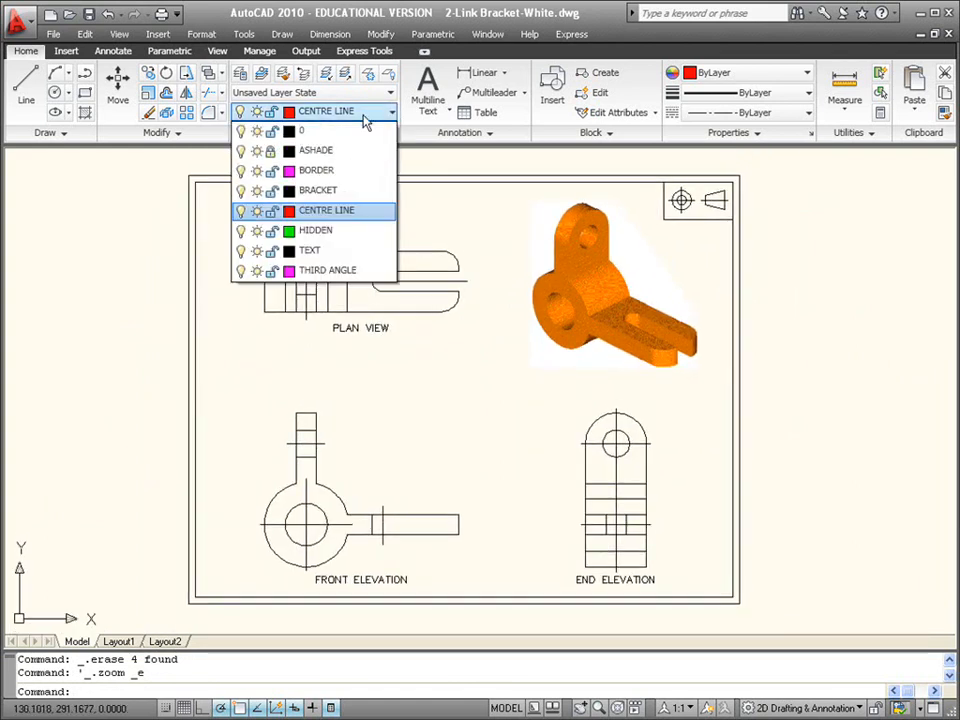
left_click(380, 131)
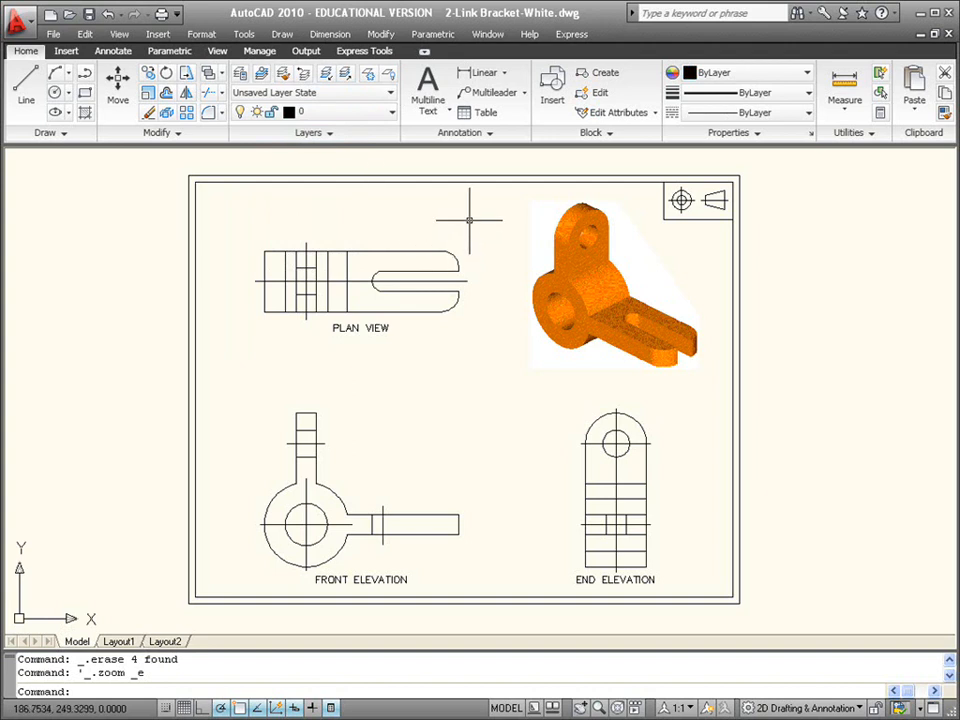